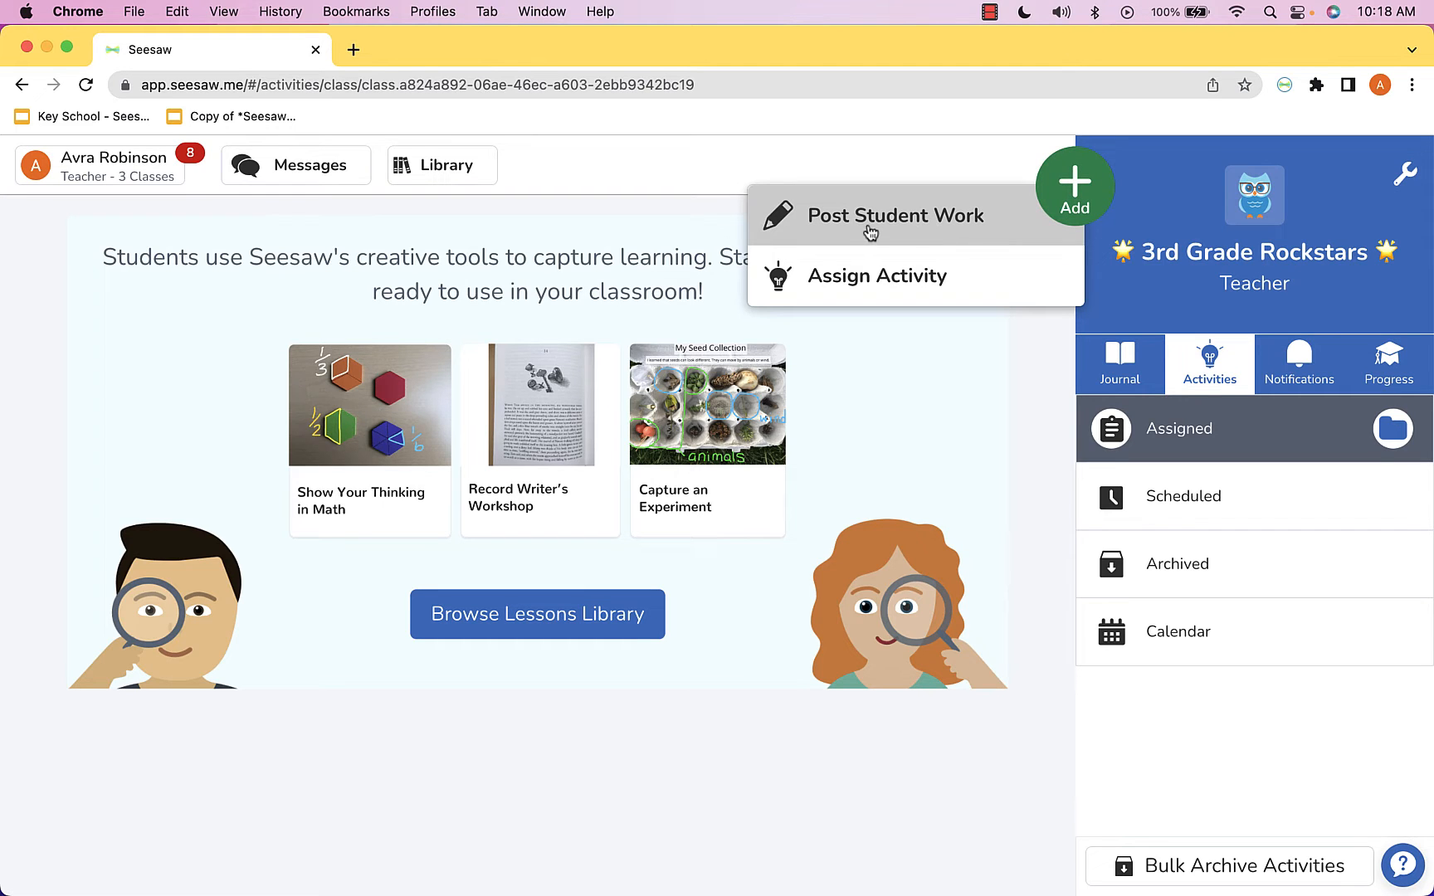
- View the item types available for posting student work, and leave without choosing one
{"action": "left_click", "coordinate": [870, 232]}
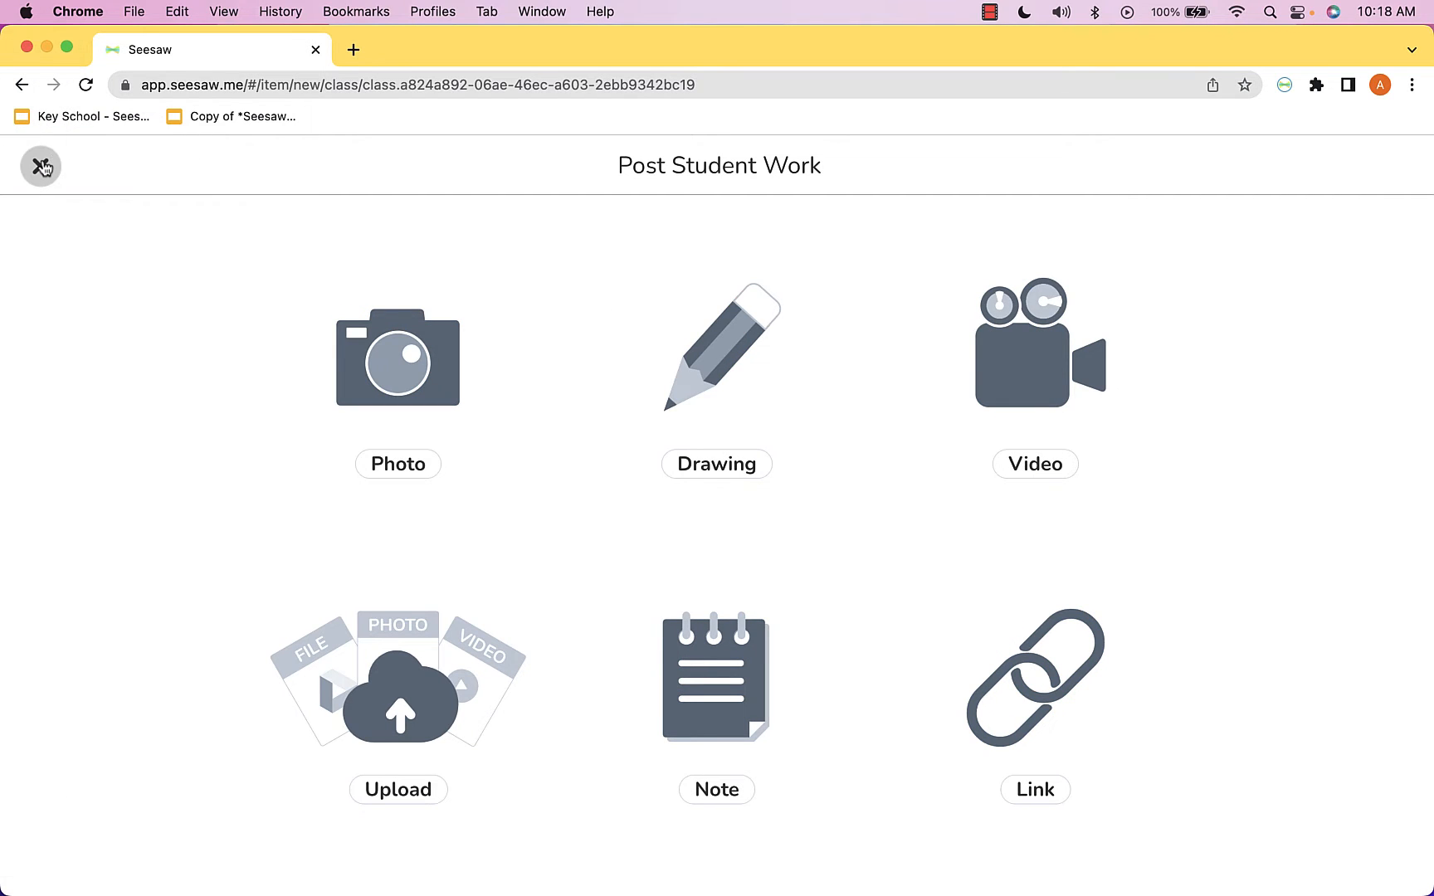
{"action": "left_click", "coordinate": [41, 167]}
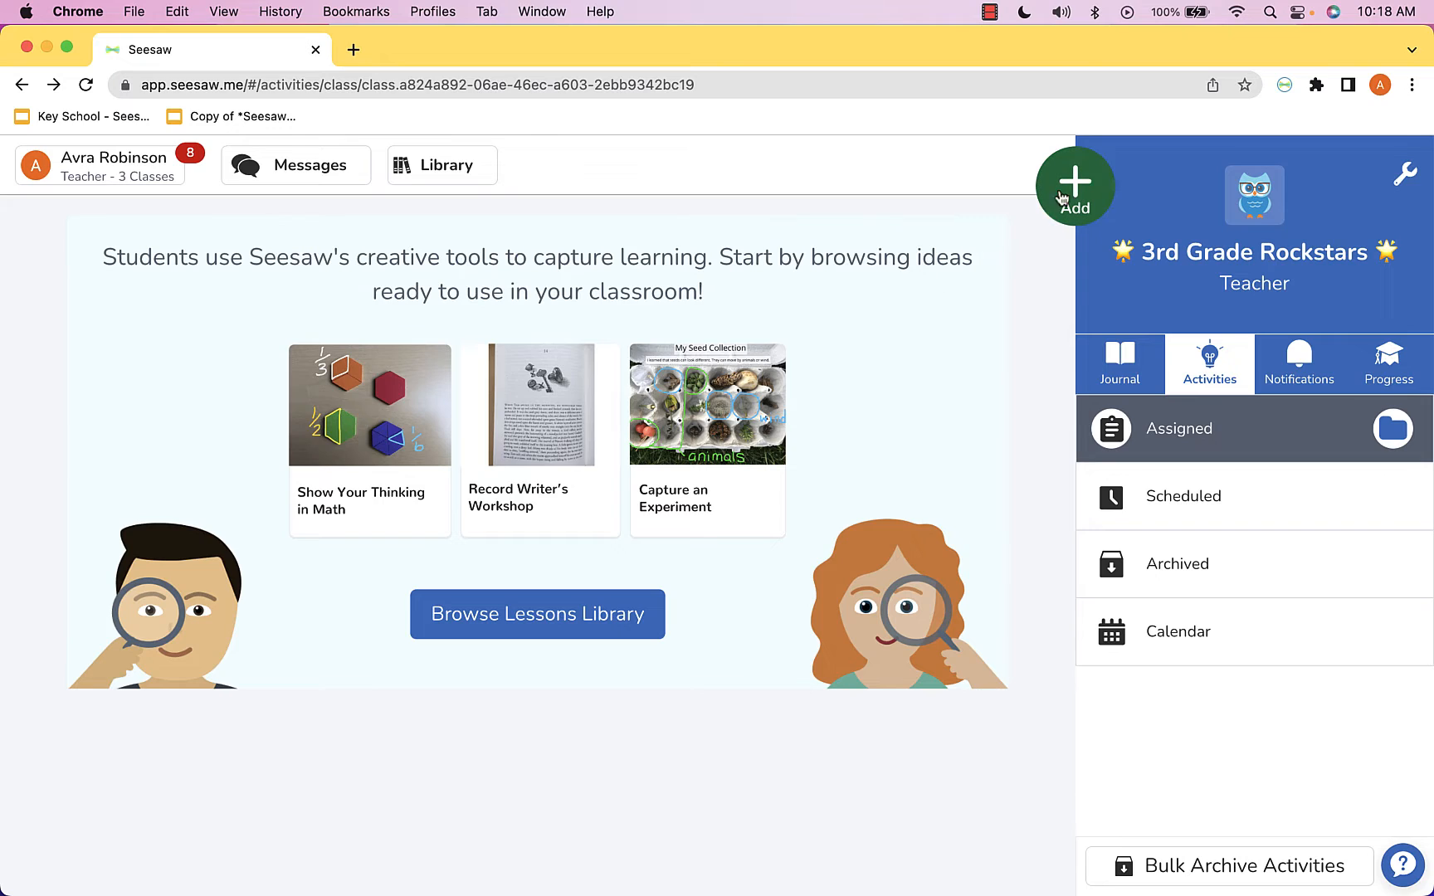
- Start assigning an activity to the class and open the Community library
{"action": "left_click", "coordinate": [1092, 182]}
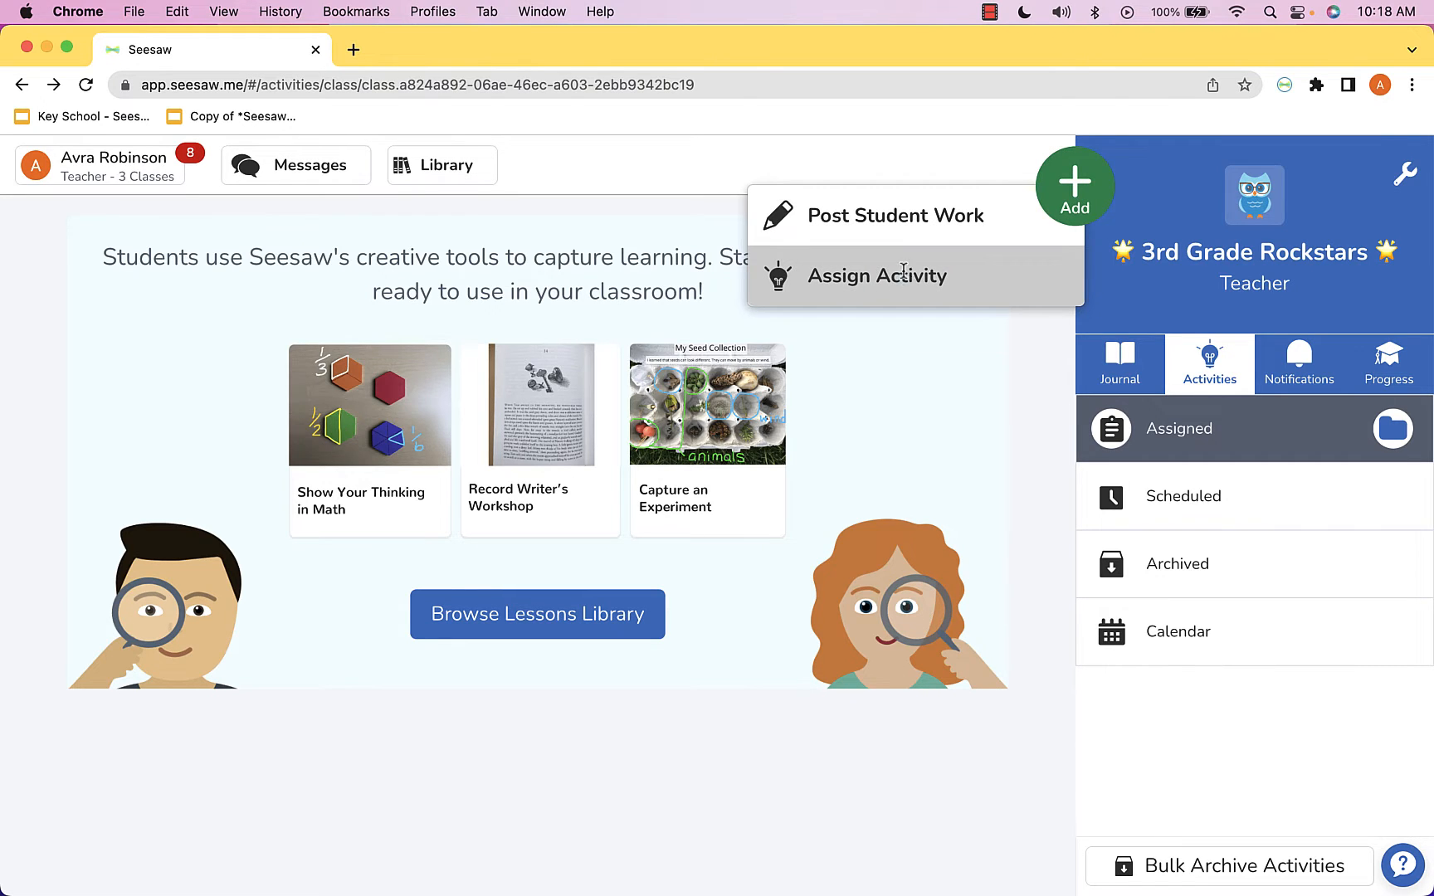
{"action": "left_click", "coordinate": [904, 279]}
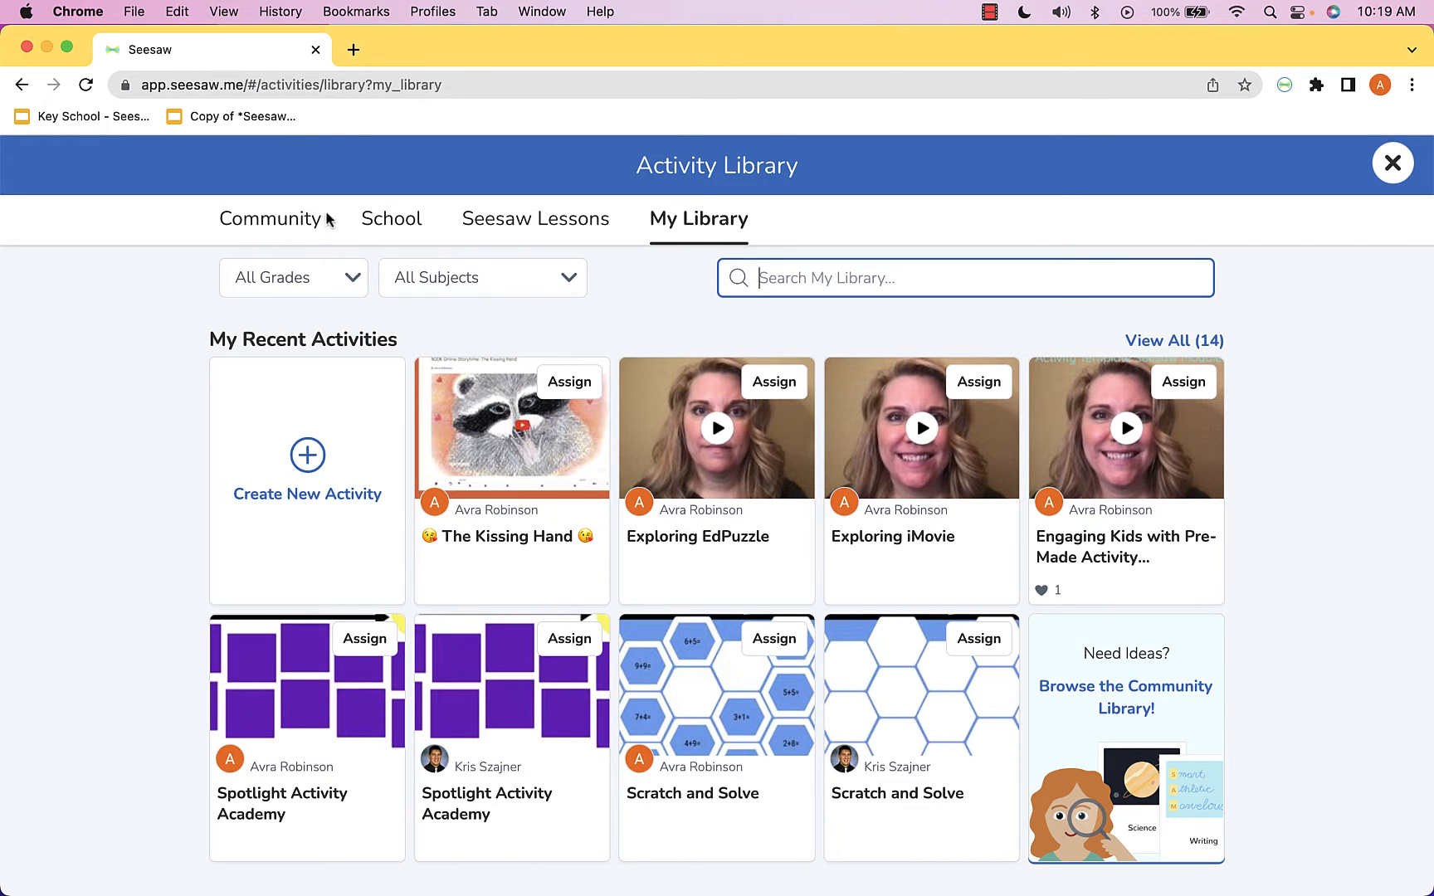
{"action": "left_click", "coordinate": [277, 225]}
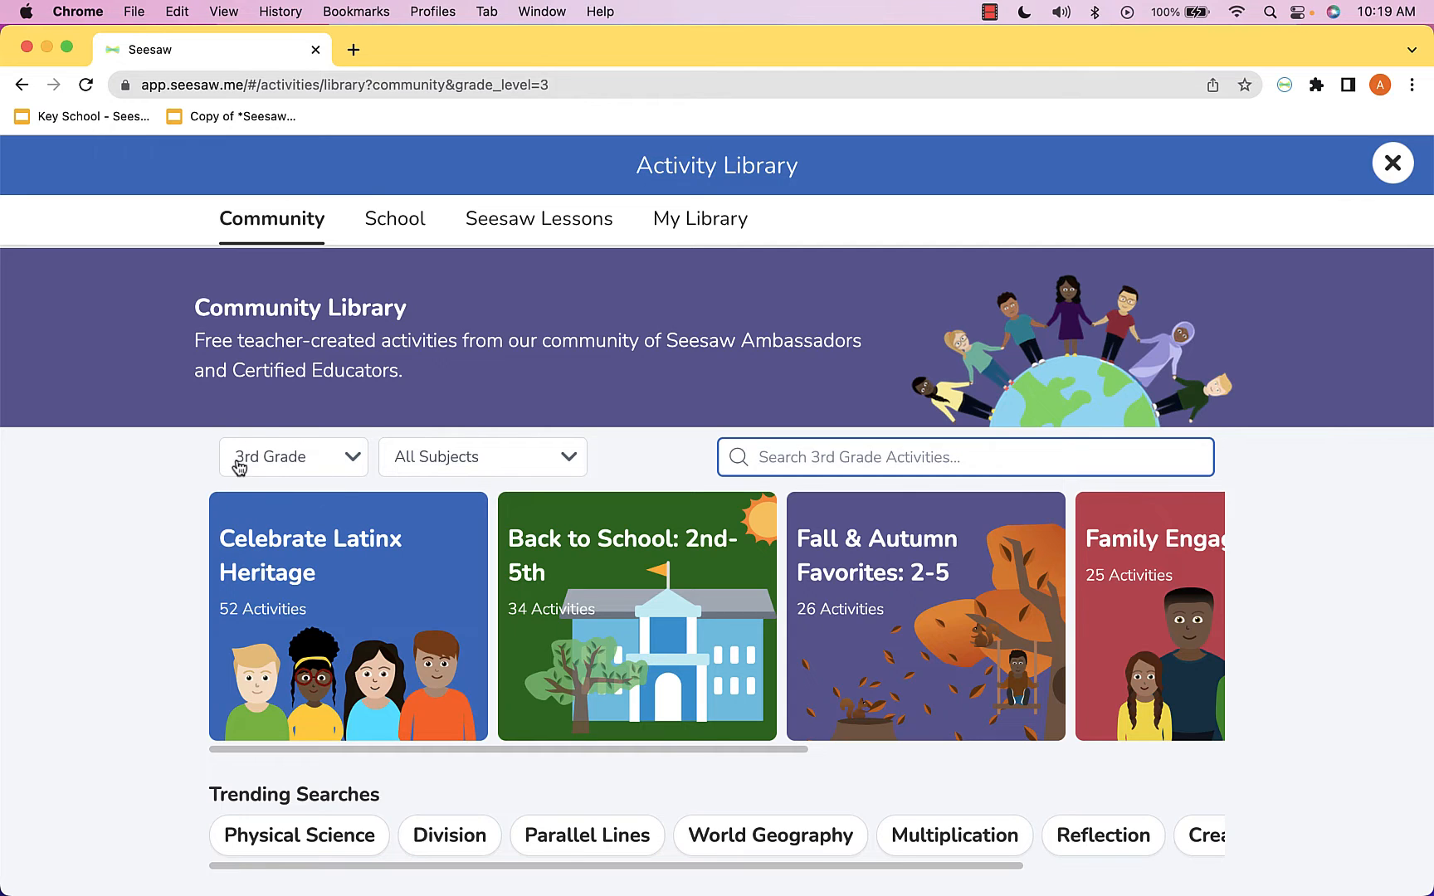
- Filter the Community library to 3rd Grade and the English Language Arts subject
{"action": "left_click", "coordinate": [354, 462]}
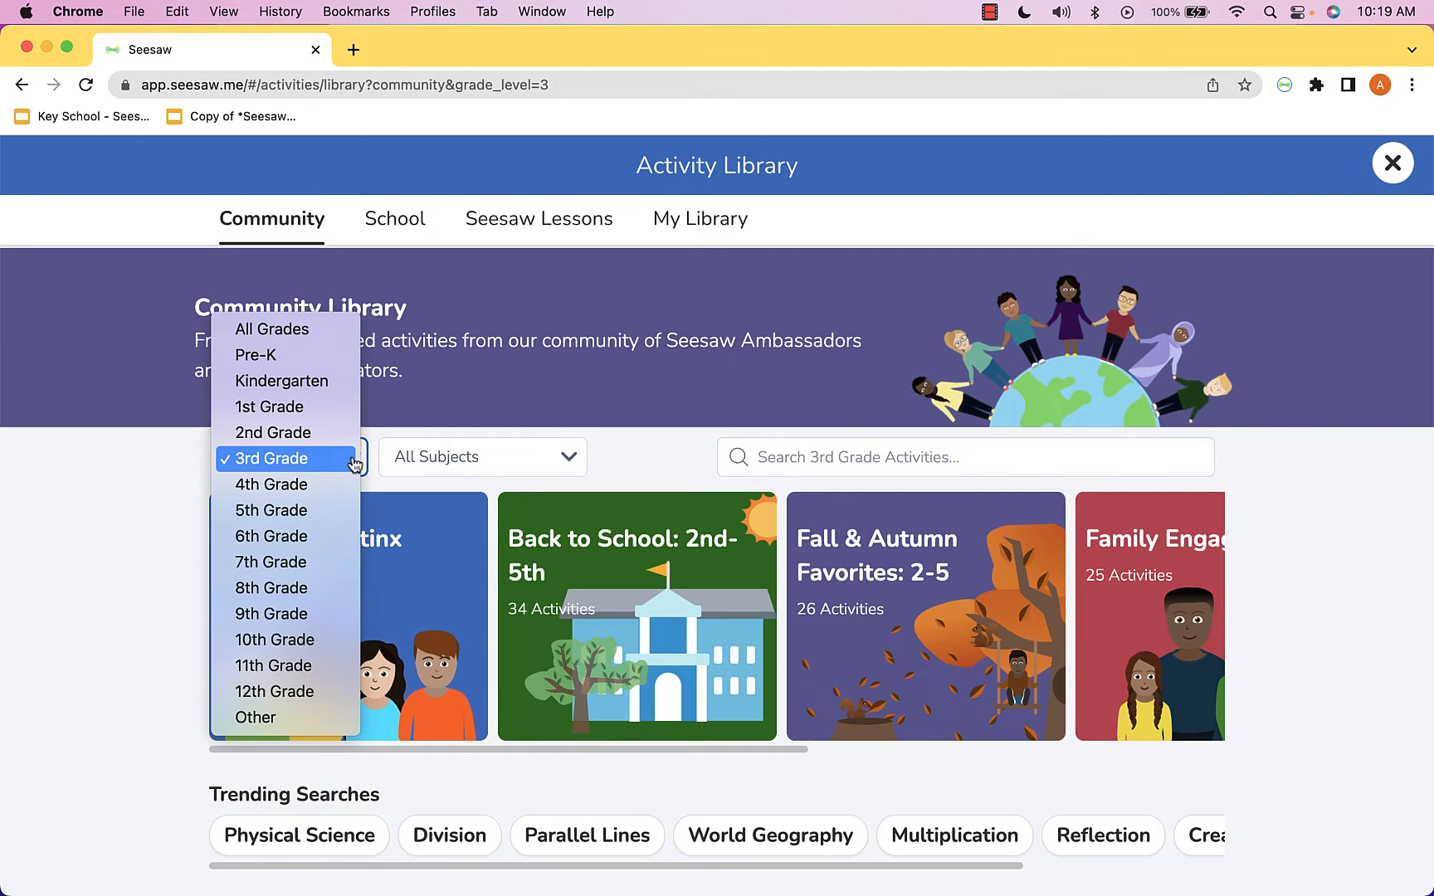
{"action": "left_click", "coordinate": [286, 458]}
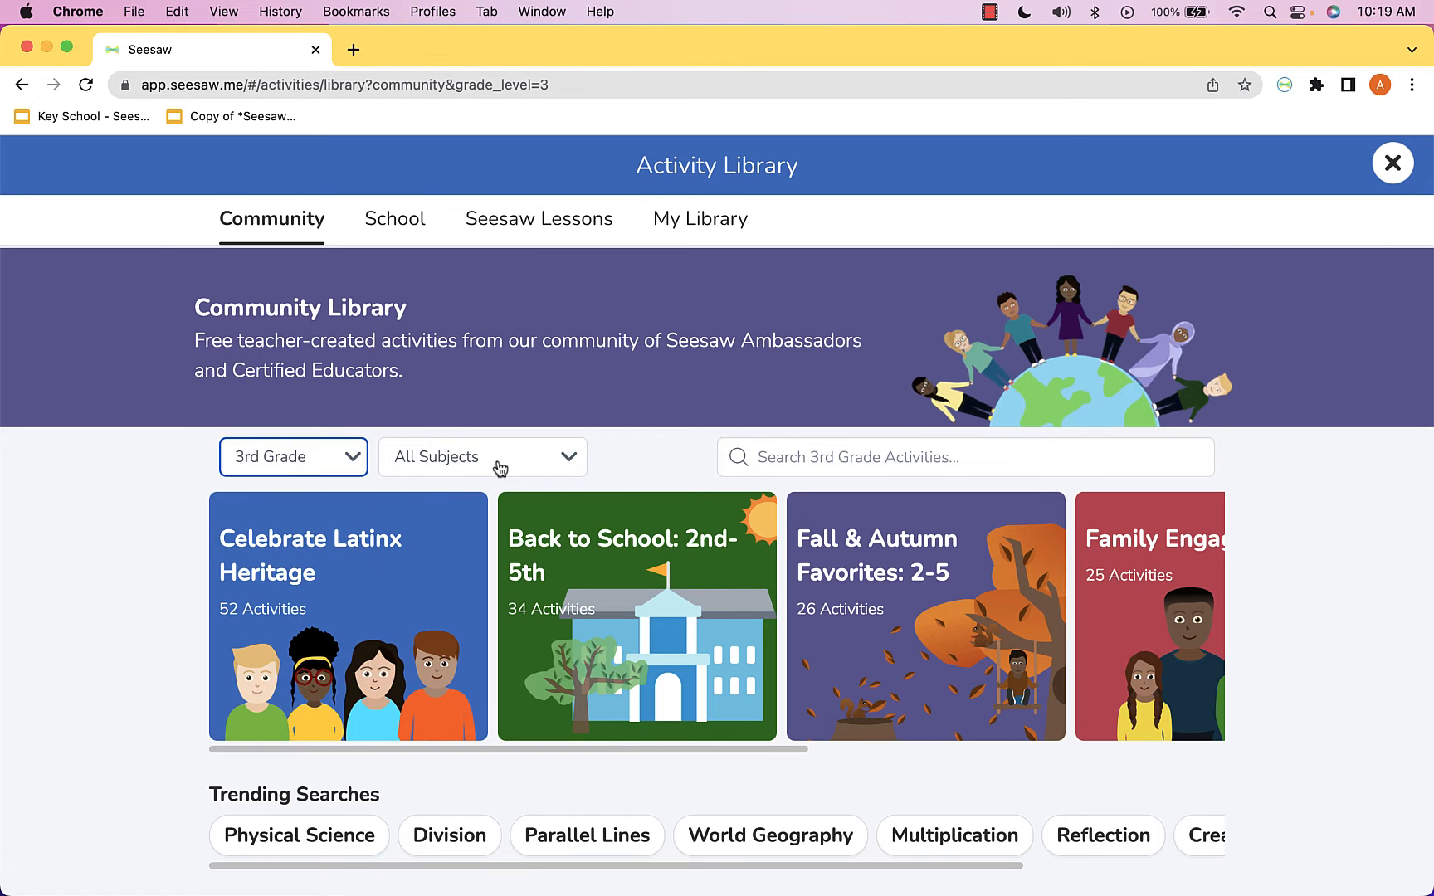
{"action": "left_click", "coordinate": [502, 469]}
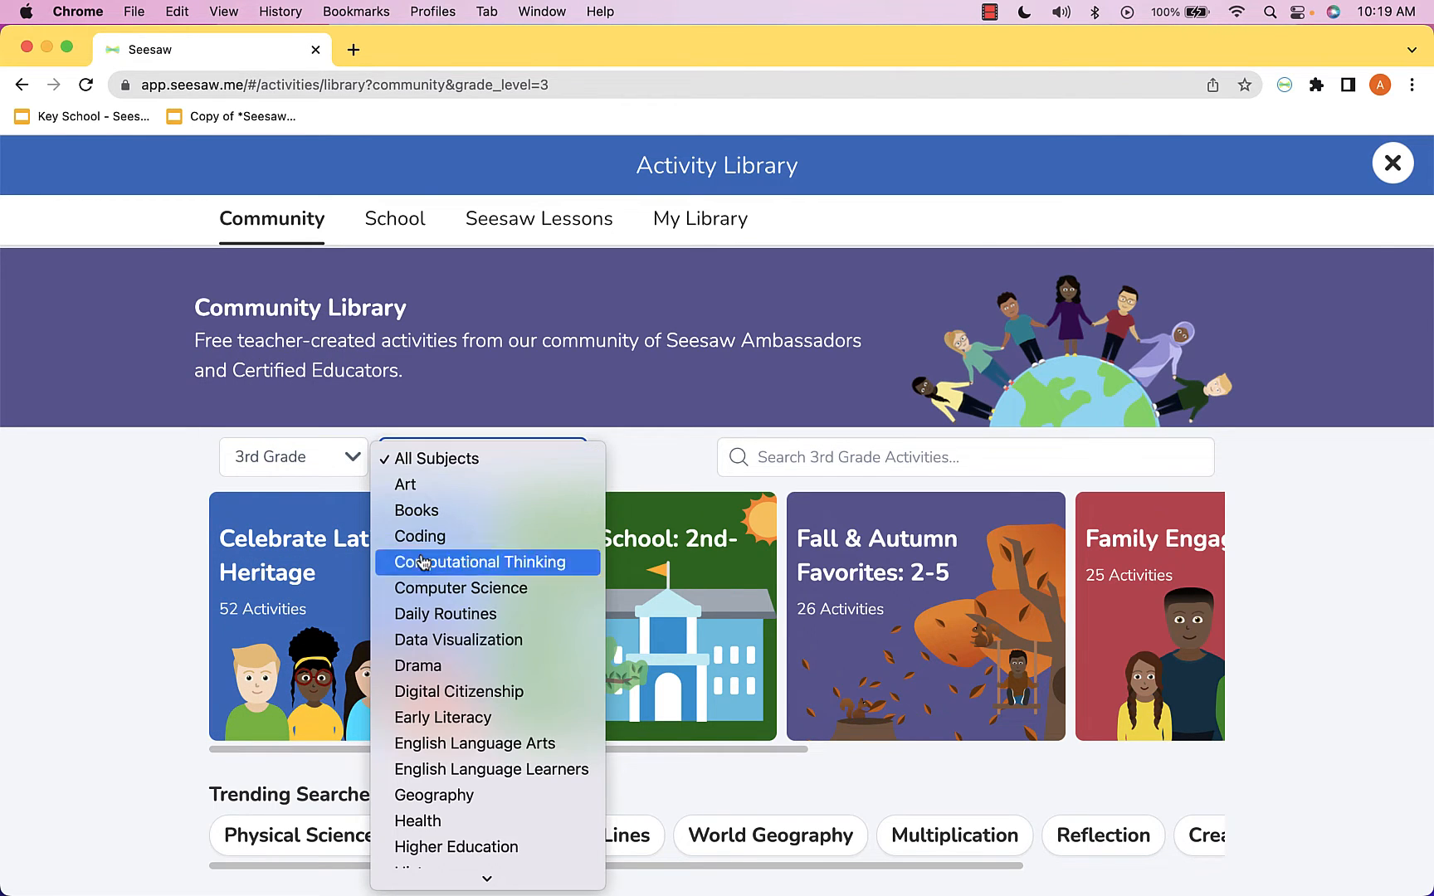
{"action": "scroll", "coordinate": [424, 697], "scroll_direction": "down", "scroll_amount": 4}
{"action": "scroll", "coordinate": [424, 701], "scroll_direction": "down", "scroll_amount": 5}
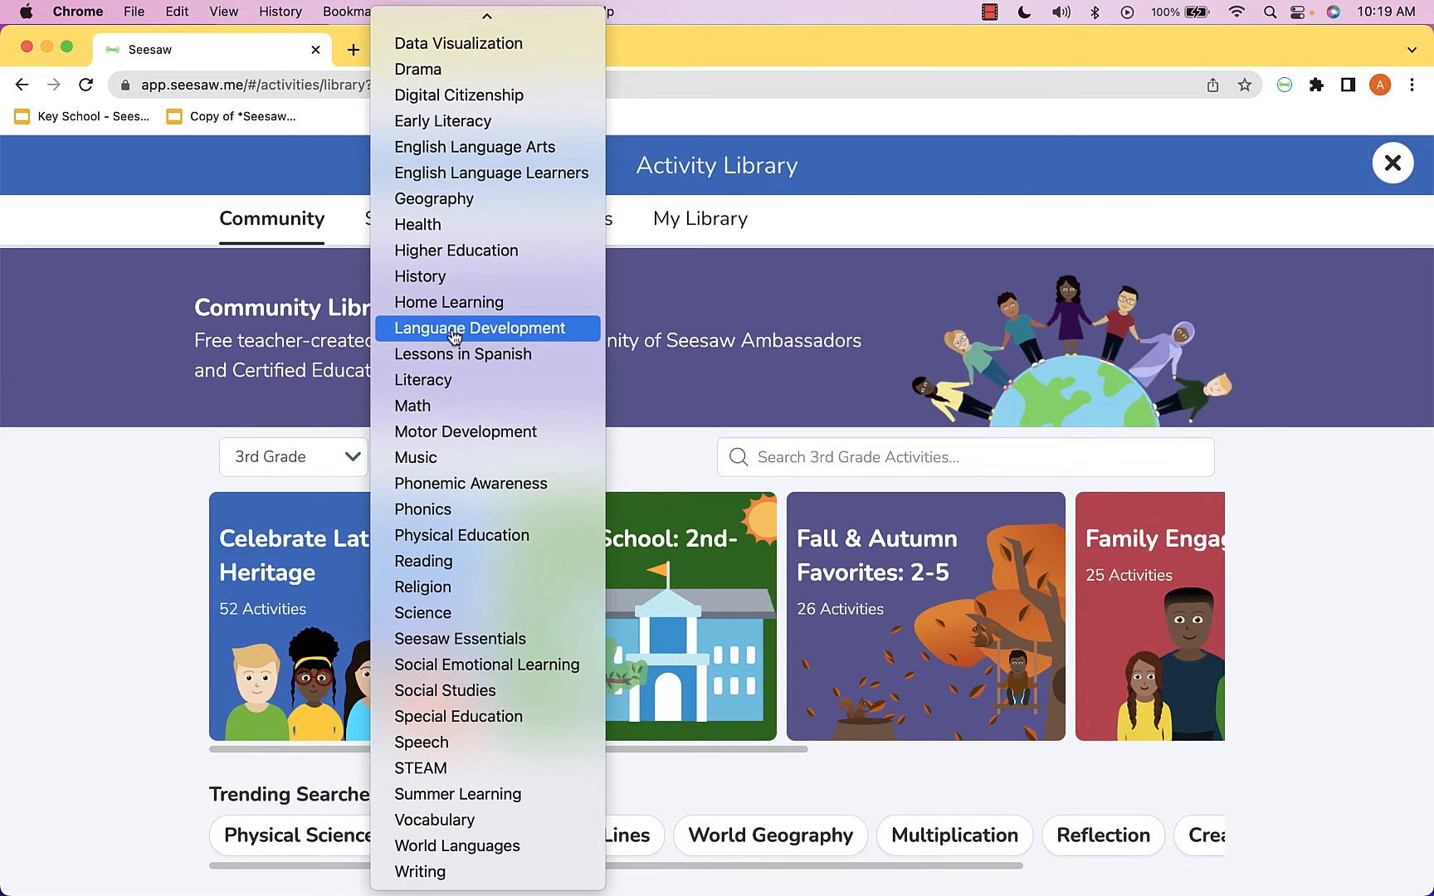
{"action": "left_click", "coordinate": [451, 149]}
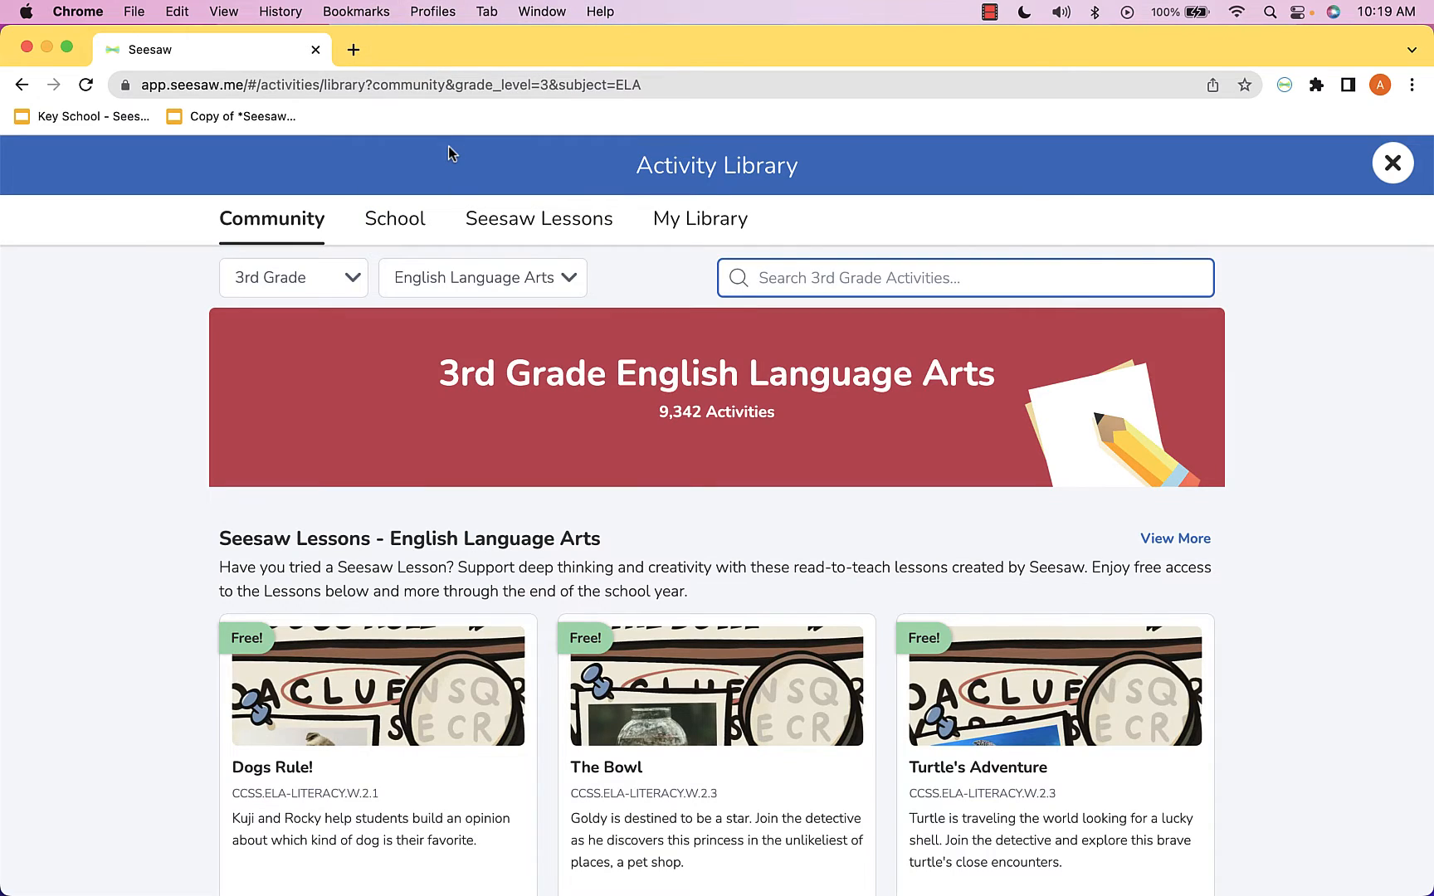
- Browse the English Language Arts community activities and open "Nouns, Verbs and Adjectives sort"
{"action": "scroll", "coordinate": [687, 697], "scroll_direction": "down", "scroll_amount": 5}
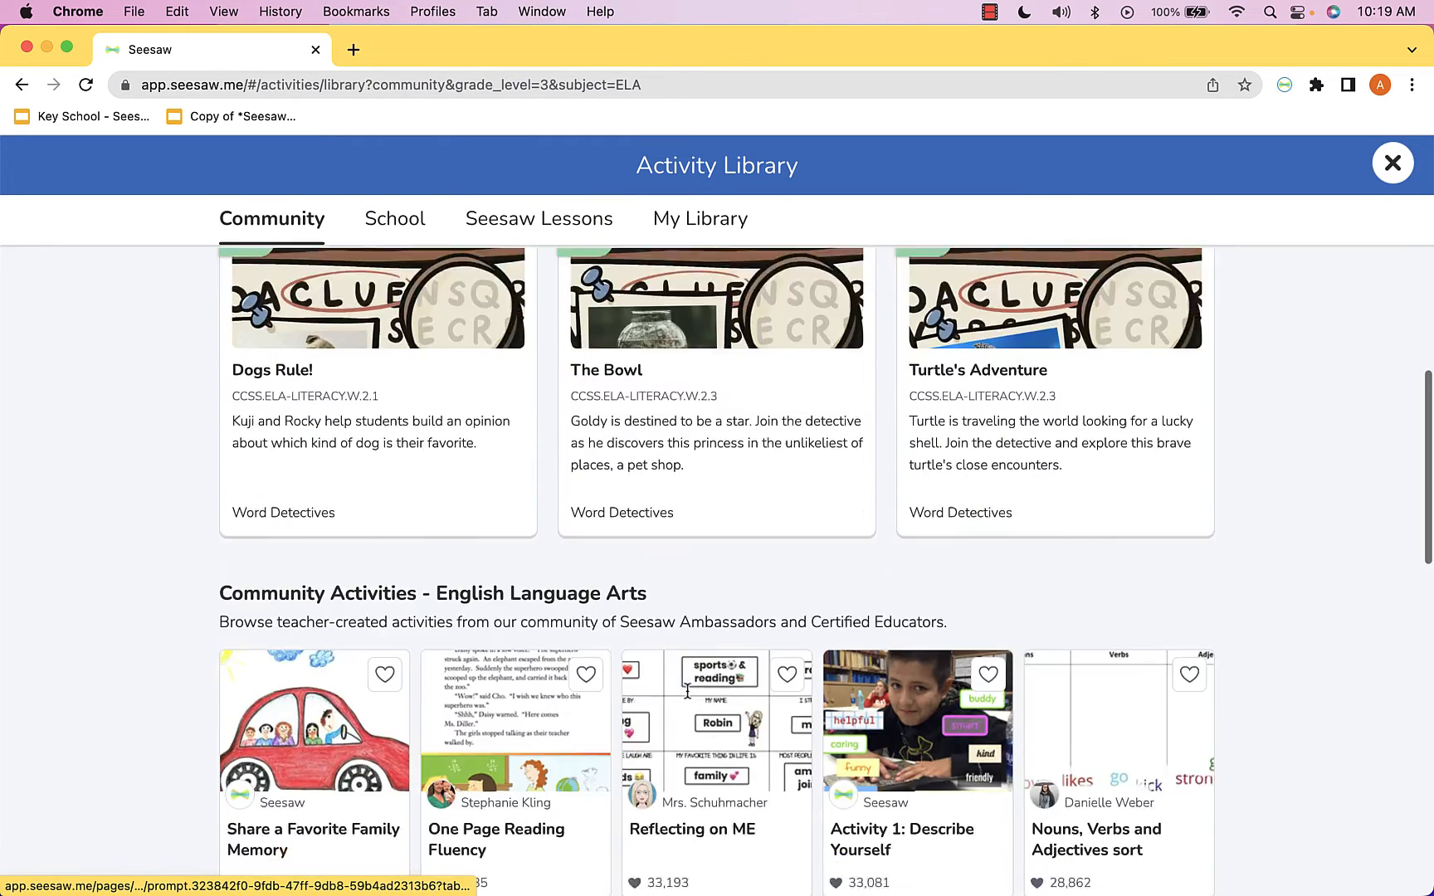
{"action": "scroll", "coordinate": [687, 691], "scroll_direction": "down", "scroll_amount": 4}
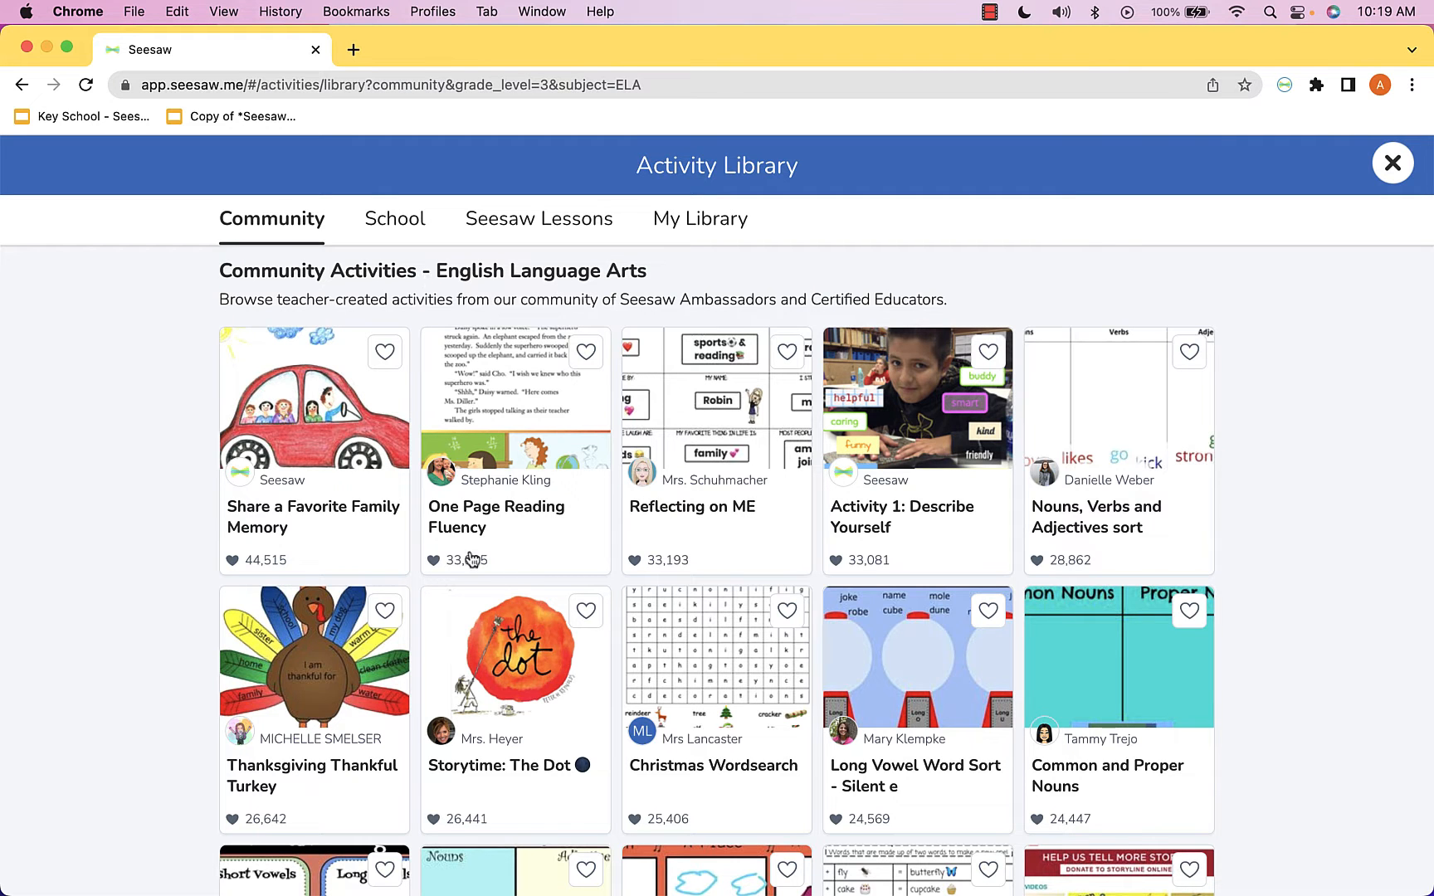
{"action": "scroll", "coordinate": [949, 590], "scroll_direction": "down", "scroll_amount": 5}
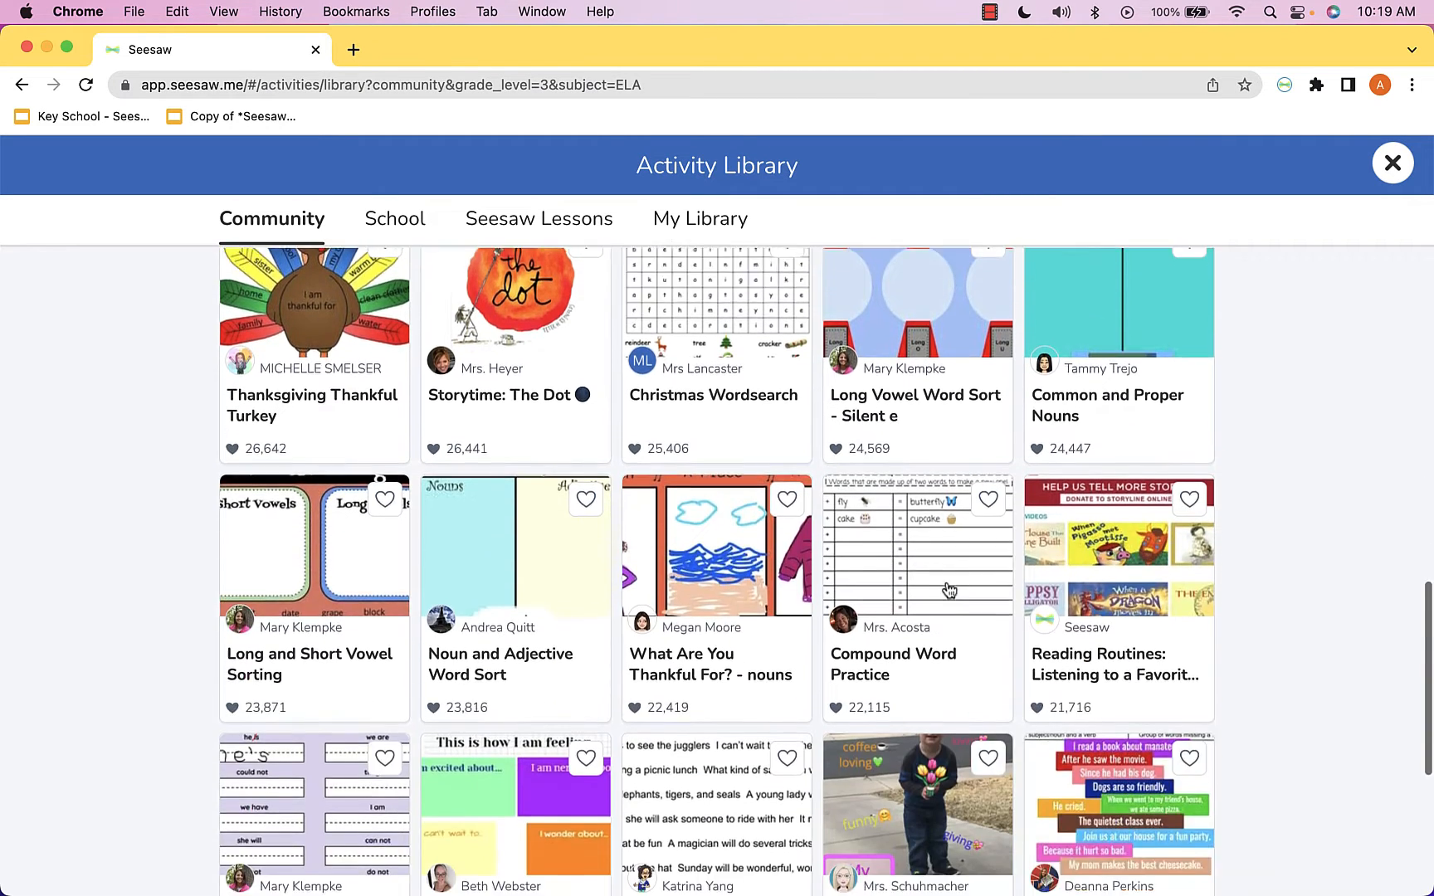
{"action": "scroll", "coordinate": [949, 590], "scroll_direction": "down", "scroll_amount": 7}
{"action": "scroll", "coordinate": [949, 590], "scroll_direction": "up", "scroll_amount": 10}
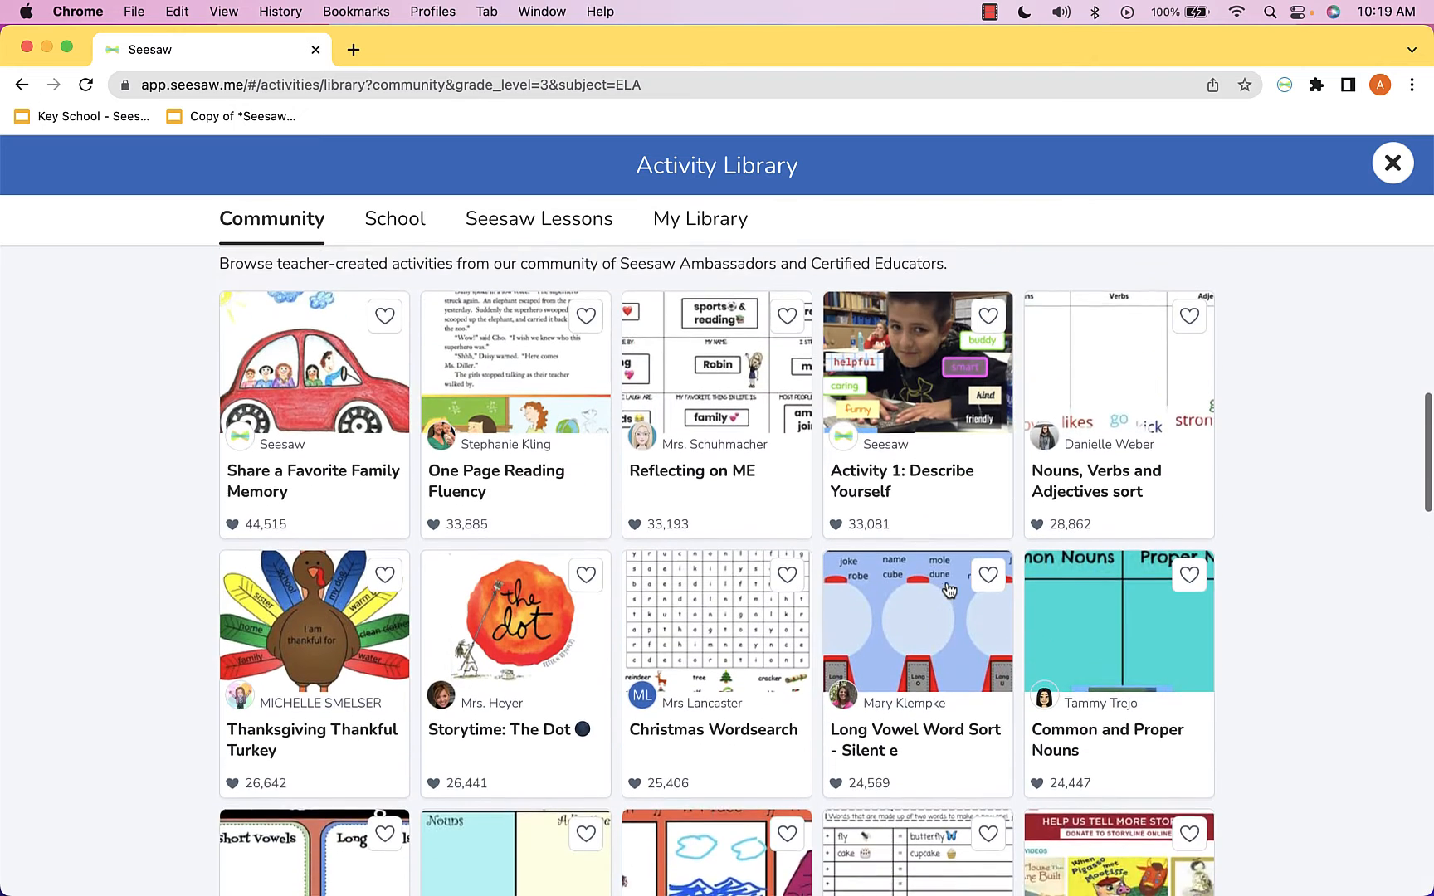
{"action": "scroll", "coordinate": [949, 590], "scroll_direction": "up", "scroll_amount": 2}
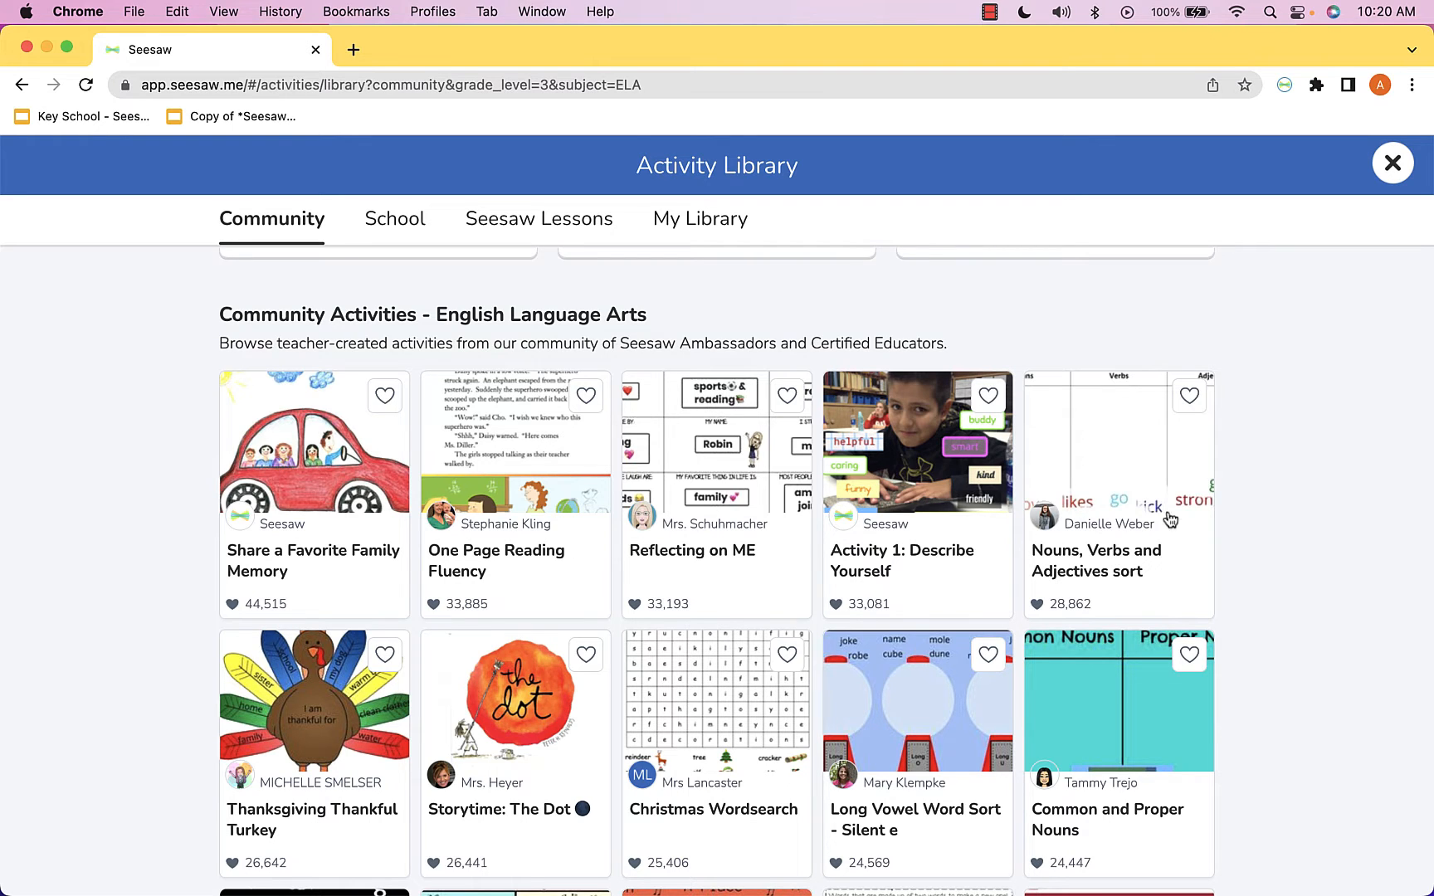
{"action": "left_click", "coordinate": [1102, 544]}
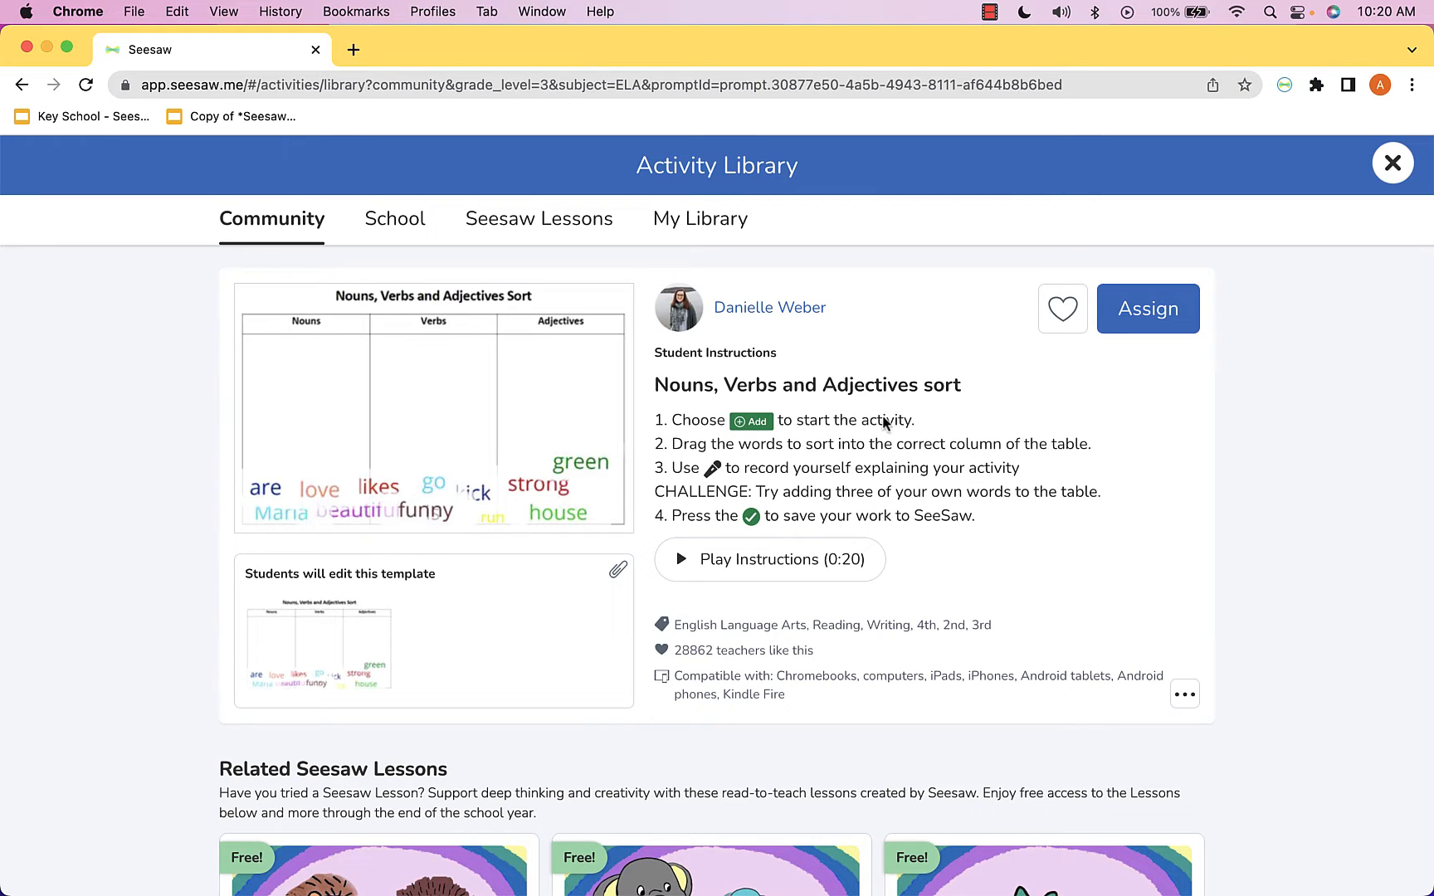
- Save the activity to My Library and open an editable copy of it
{"action": "left_click", "coordinate": [1069, 314]}
{"action": "left_click", "coordinate": [1060, 319]}
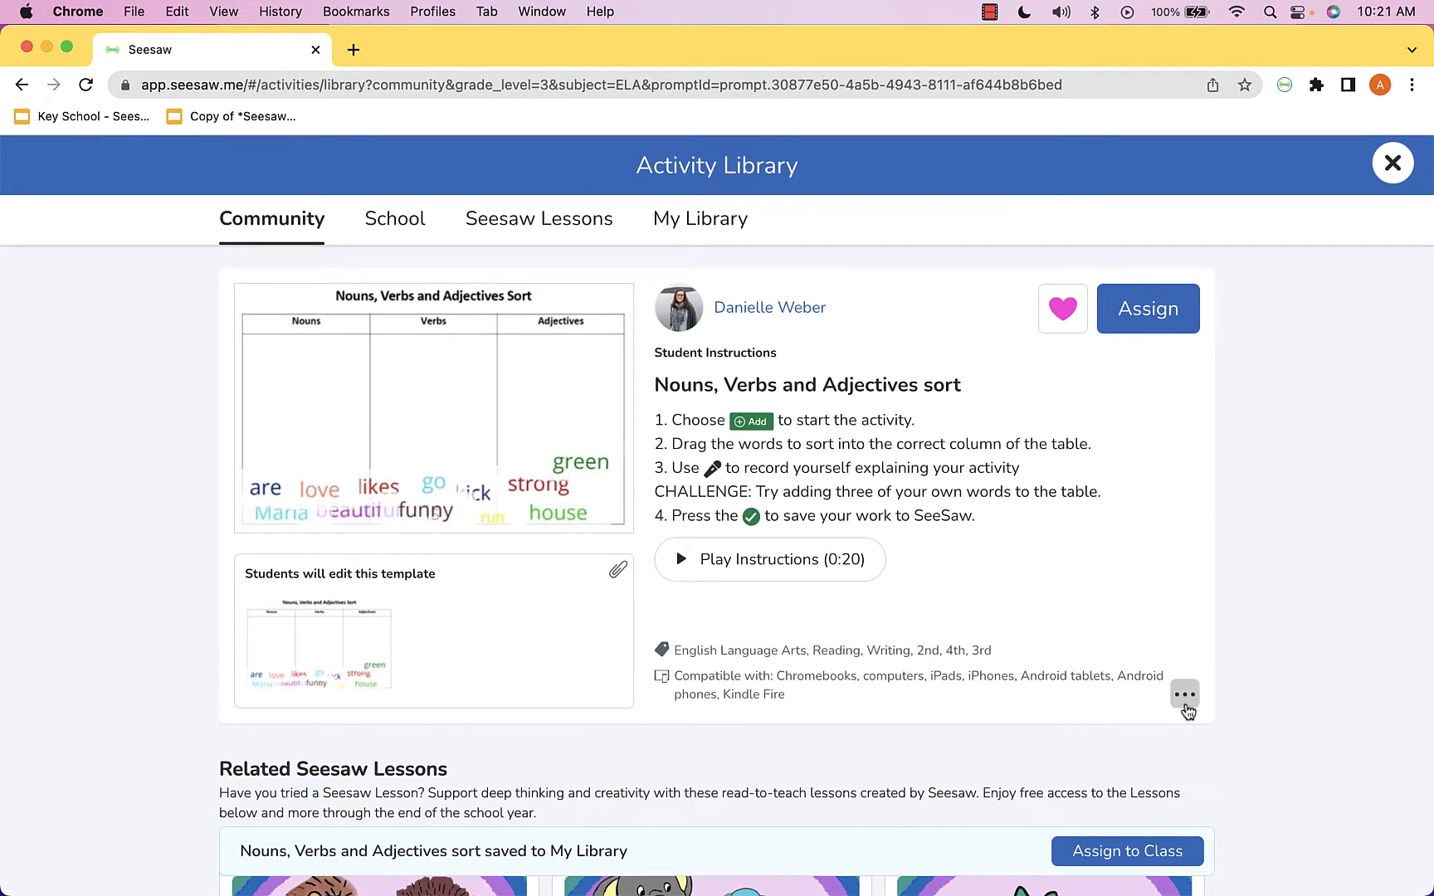
{"action": "left_click", "coordinate": [1186, 697]}
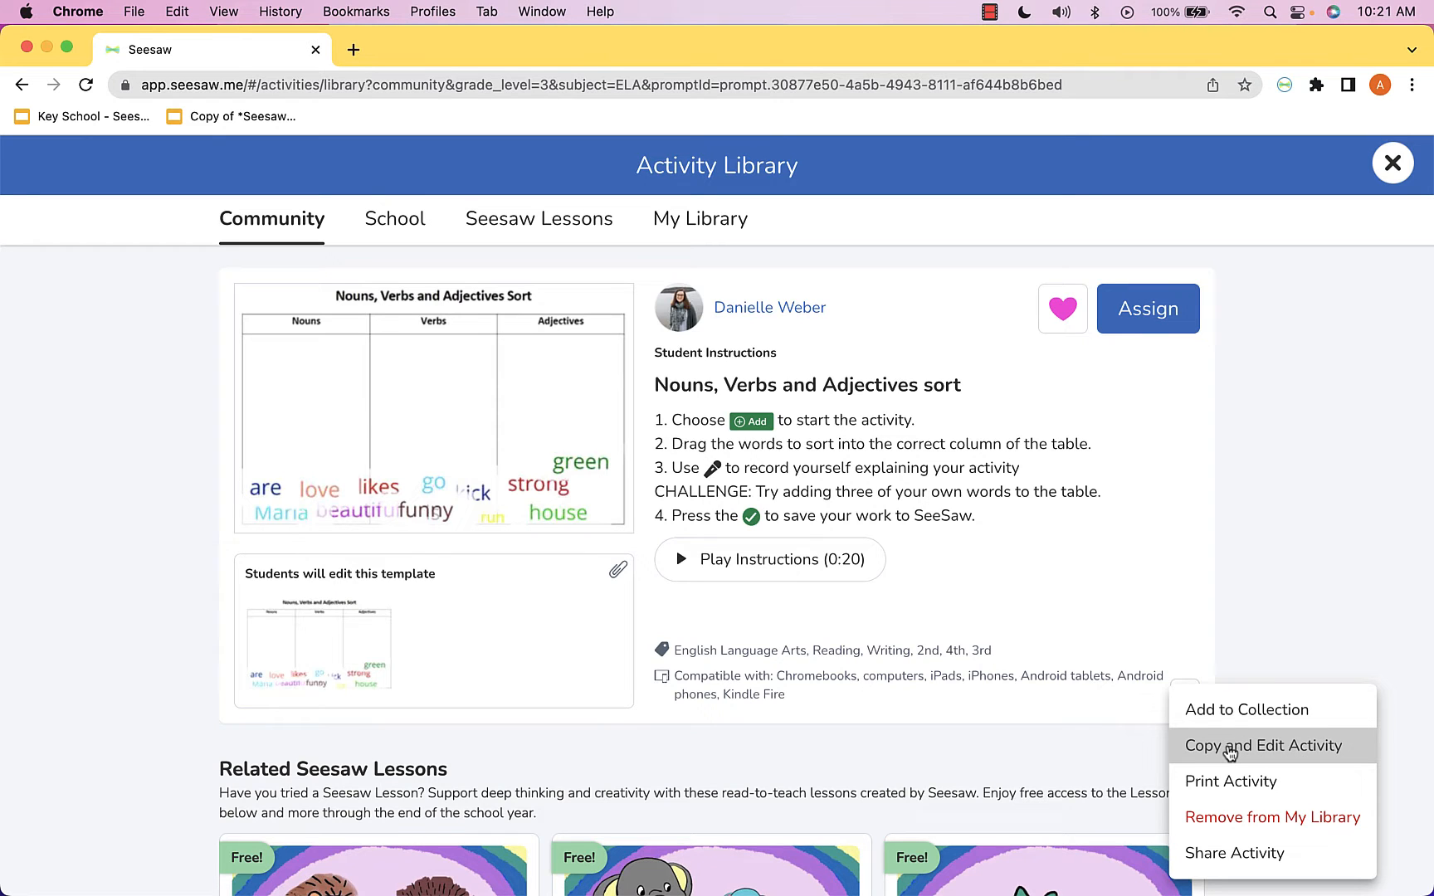
{"action": "left_click", "coordinate": [1229, 752]}
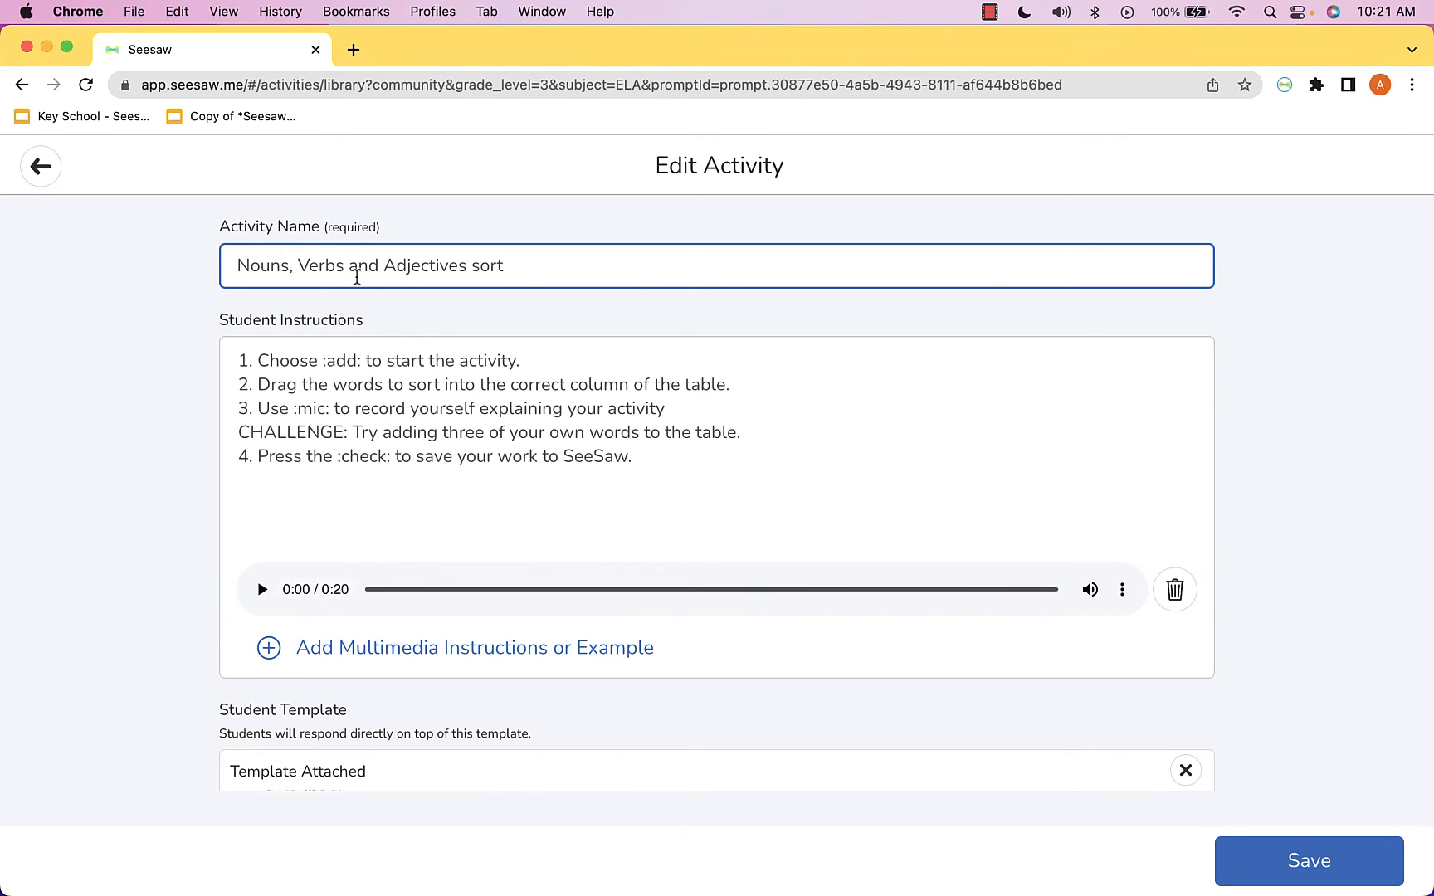
- Rename the activity as "Nouns, Verbs, and Adjectives Sort"
{"action": "left_click", "coordinate": [347, 268]}
{"action": "type", "text": ","}
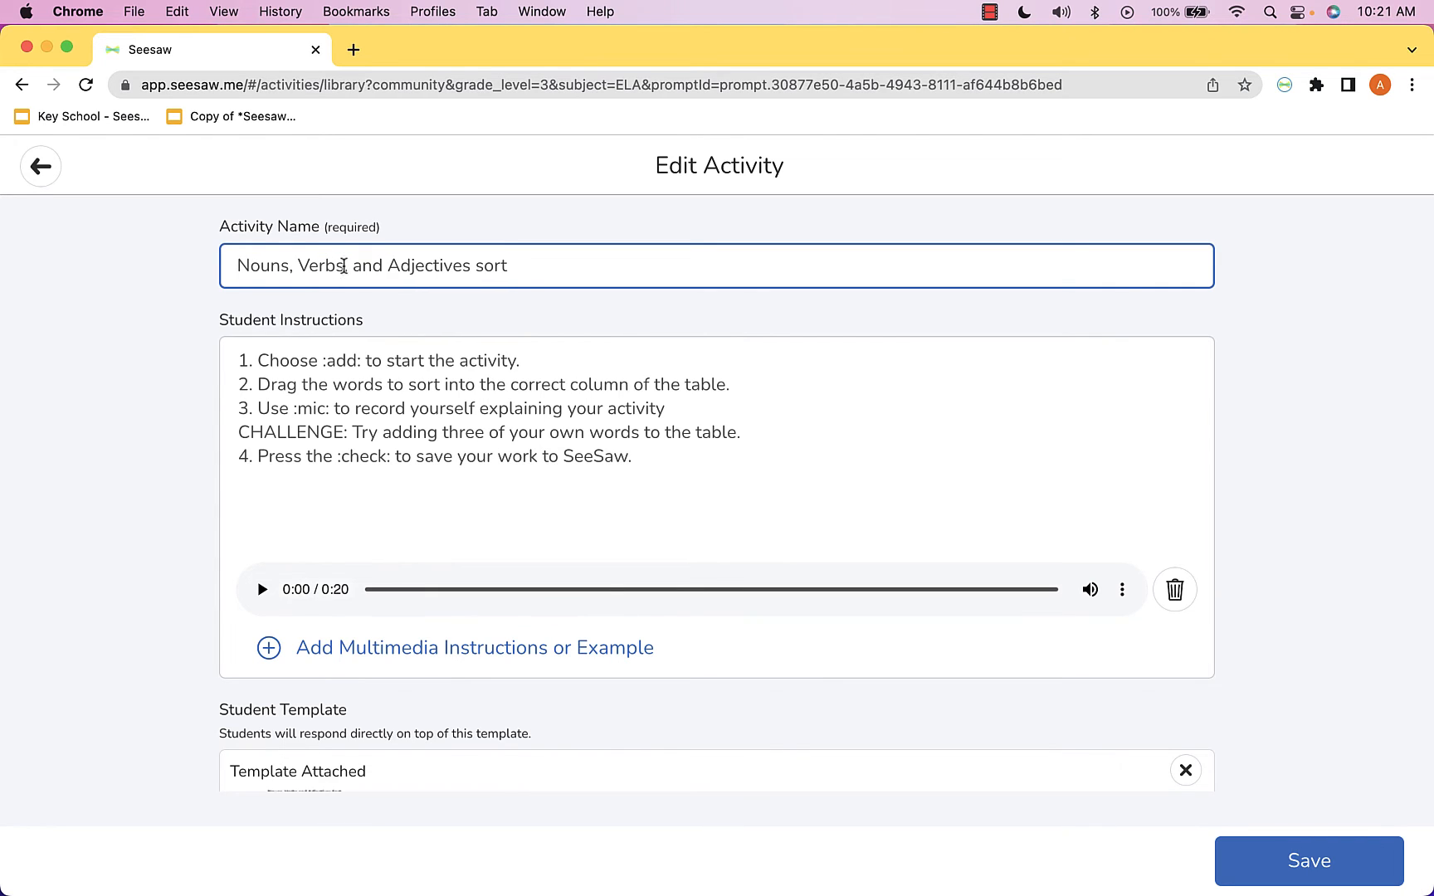
{"action": "left_click", "coordinate": [480, 266]}
{"action": "key", "text": "BackSpace"}
{"action": "type", "text": "S"}
{"action": "left_click", "coordinate": [547, 258]}
- Change the second student instruction to begin with "Drag and drop the words"
{"action": "left_click", "coordinate": [294, 382]}
{"action": "type", "text": "and d"}
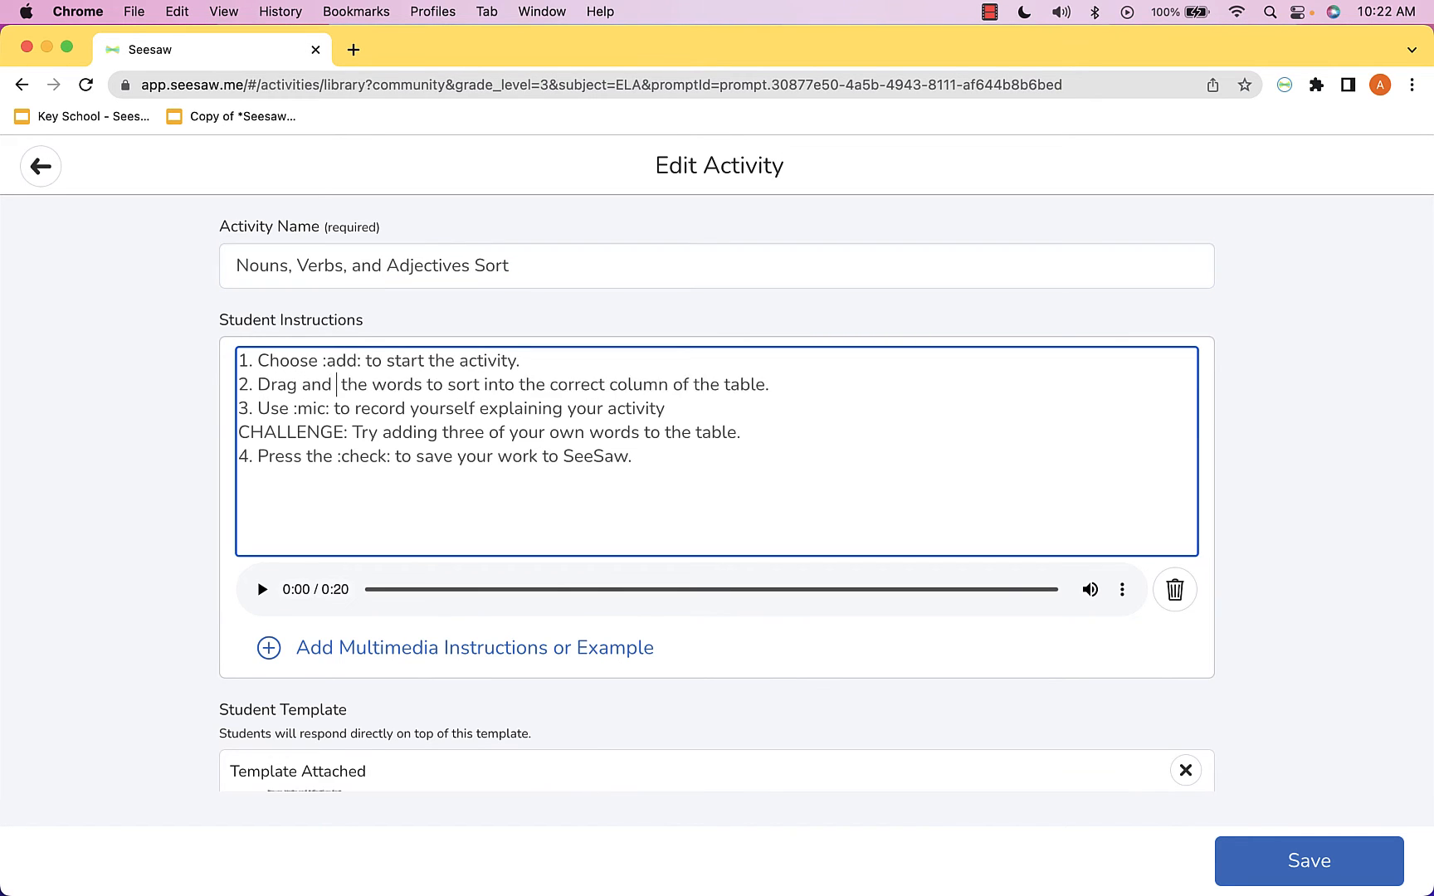
{"action": "type", "text": "rop"}
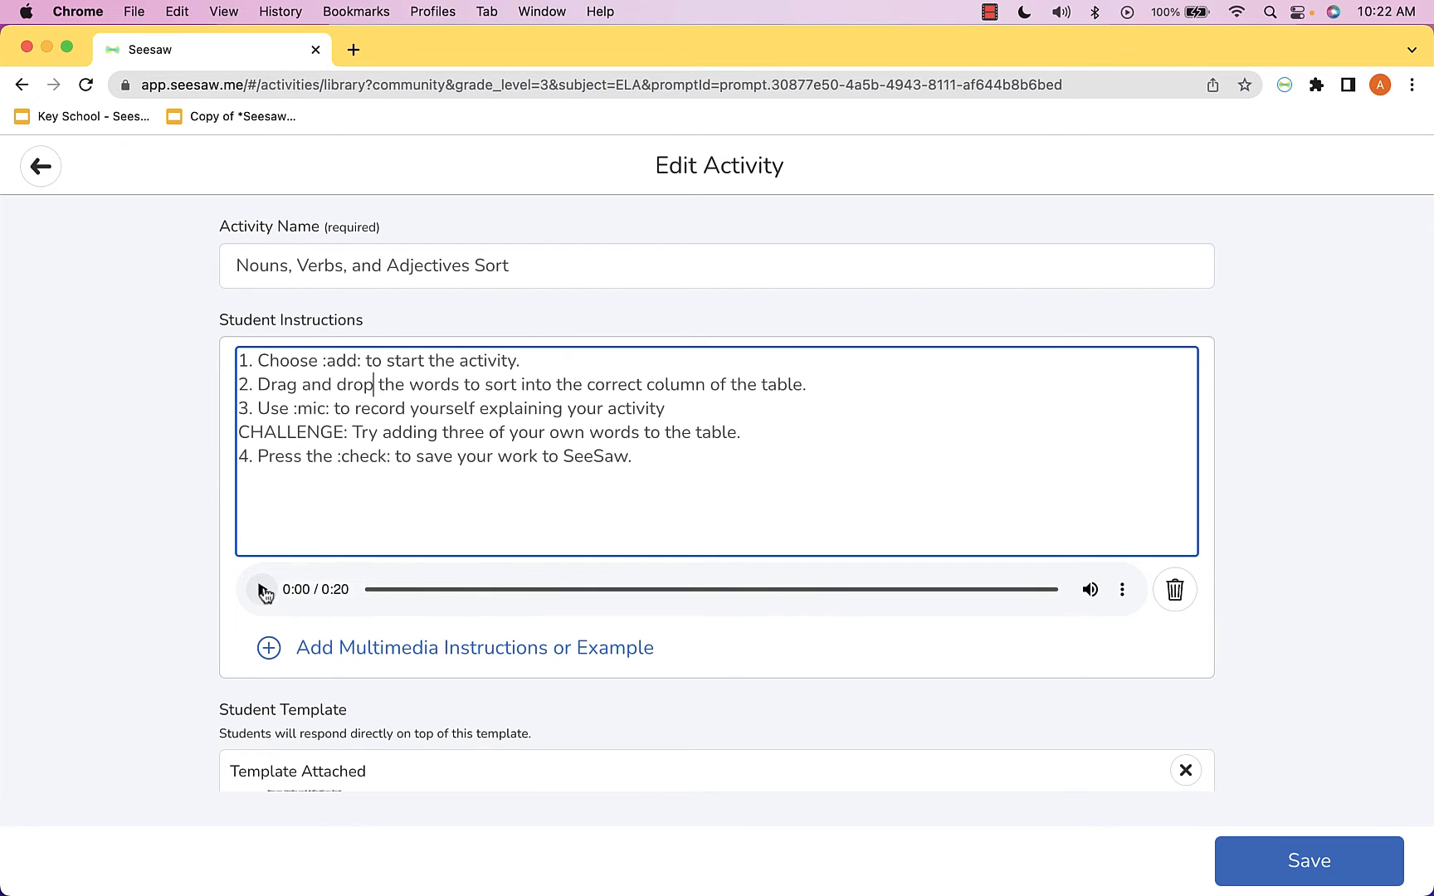
- Play part of the existing voice instructions and delete that recording
{"action": "left_click", "coordinate": [262, 589]}
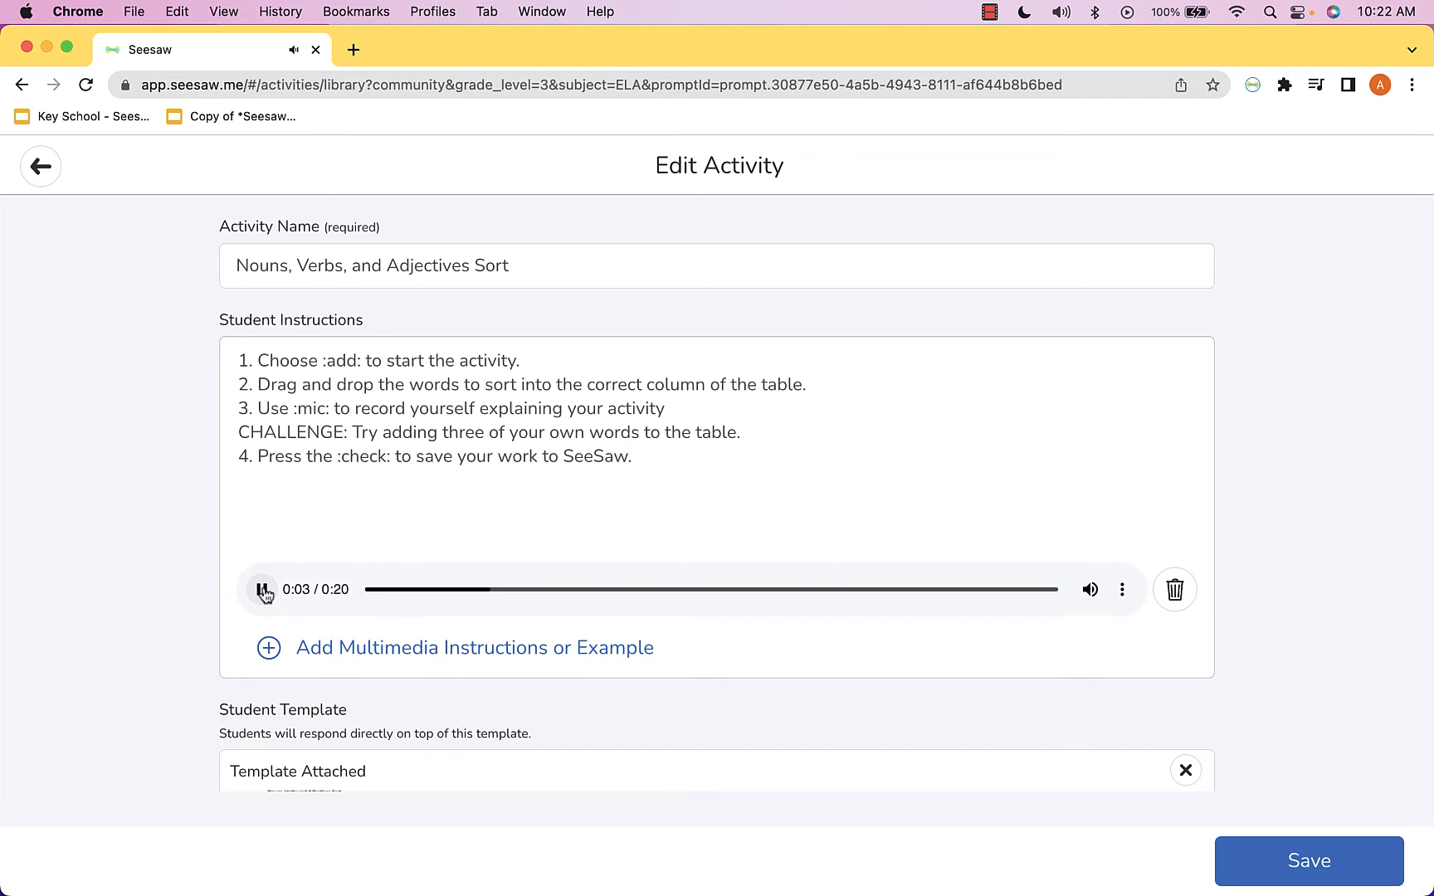
{"action": "left_click", "coordinate": [264, 591]}
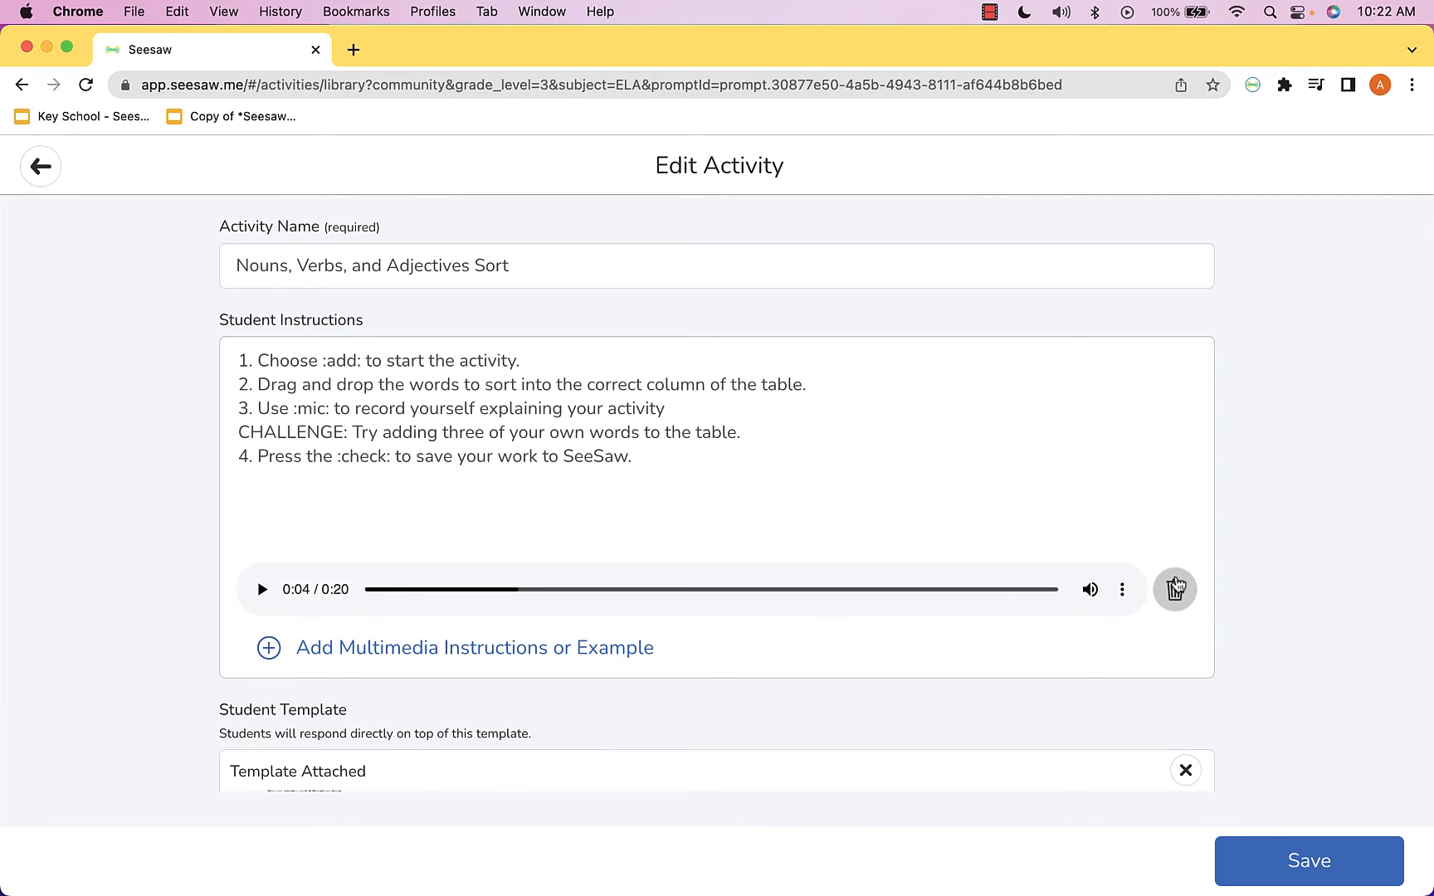
{"action": "left_click", "coordinate": [1175, 591]}
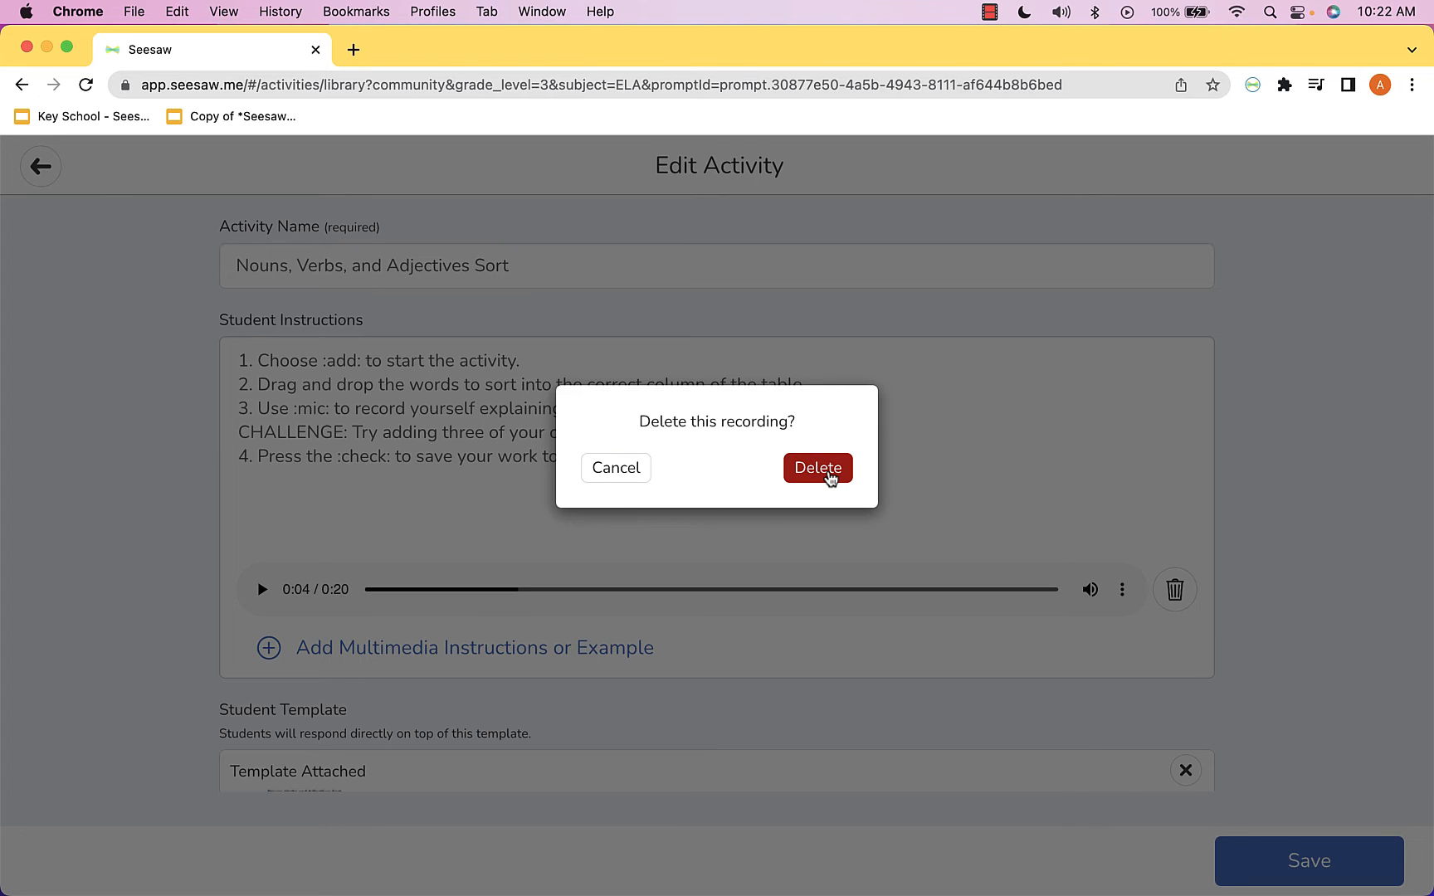
{"action": "left_click", "coordinate": [829, 473]}
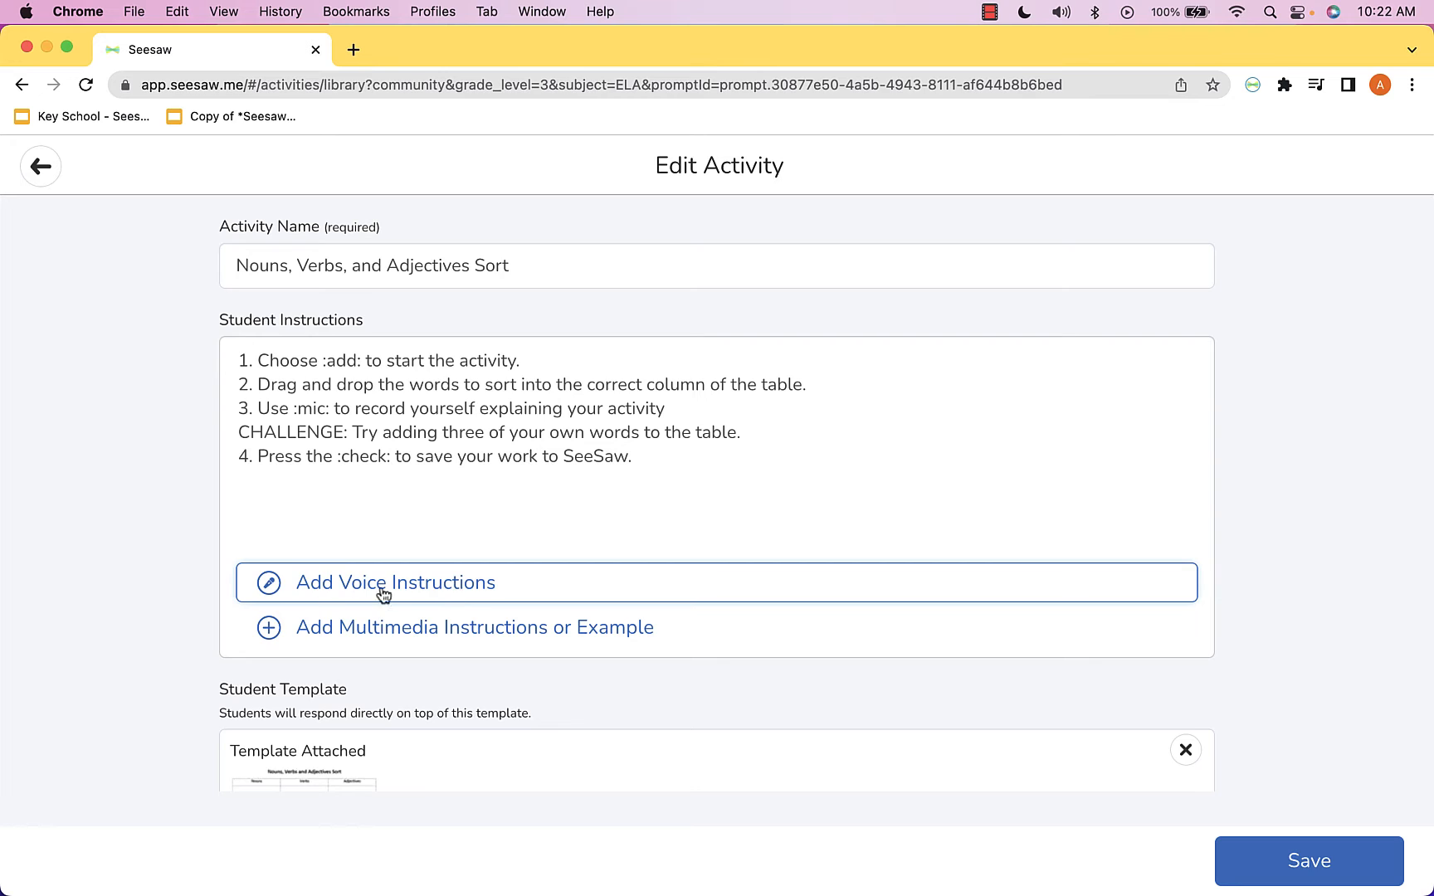
- Record new voice instructions about 22 seconds long and play back their beginning
{"action": "left_click", "coordinate": [428, 597]}
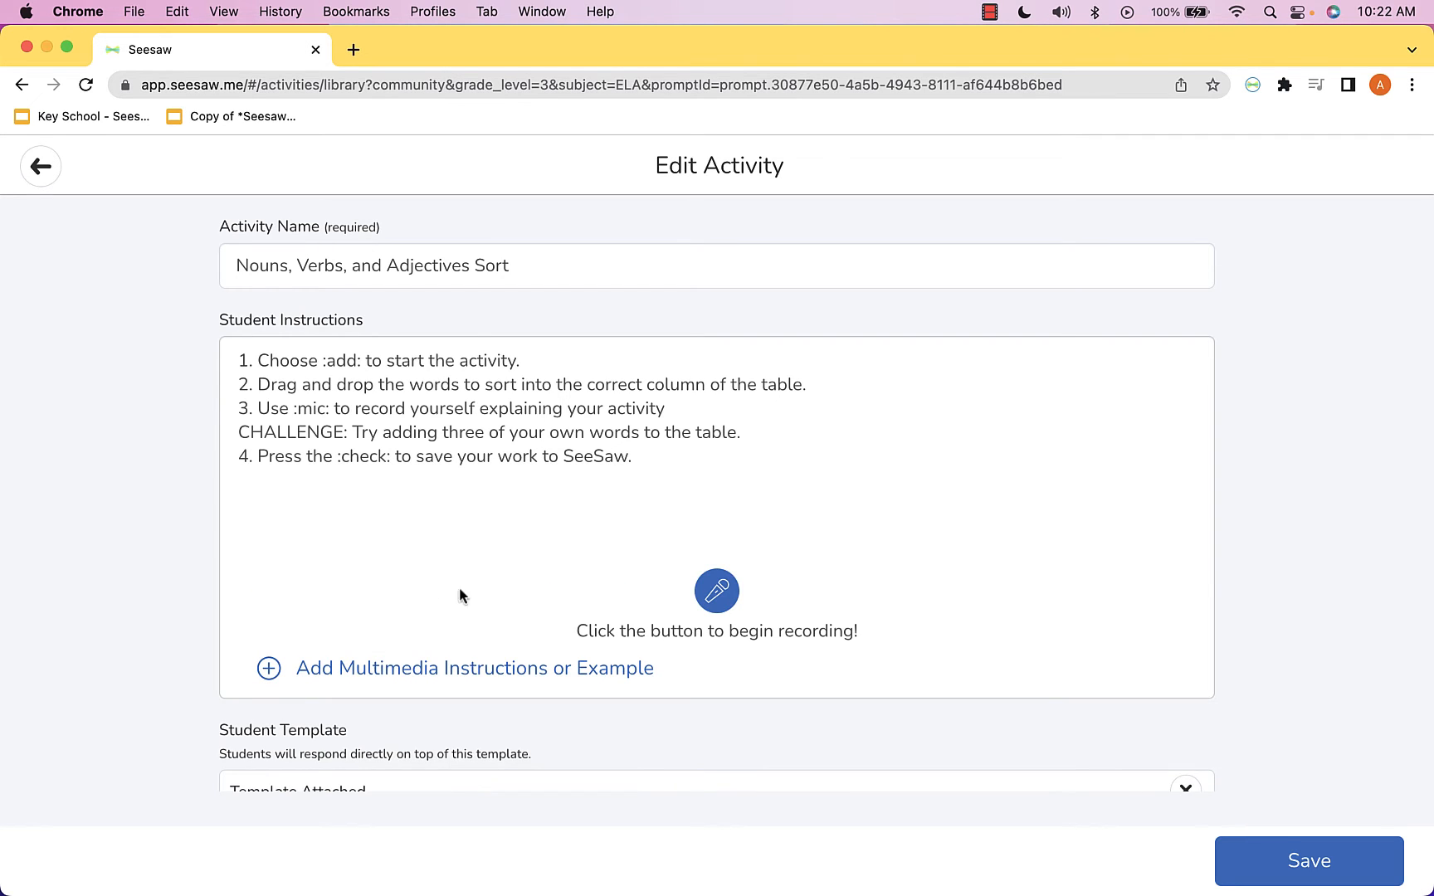
{"action": "left_click", "coordinate": [719, 589]}
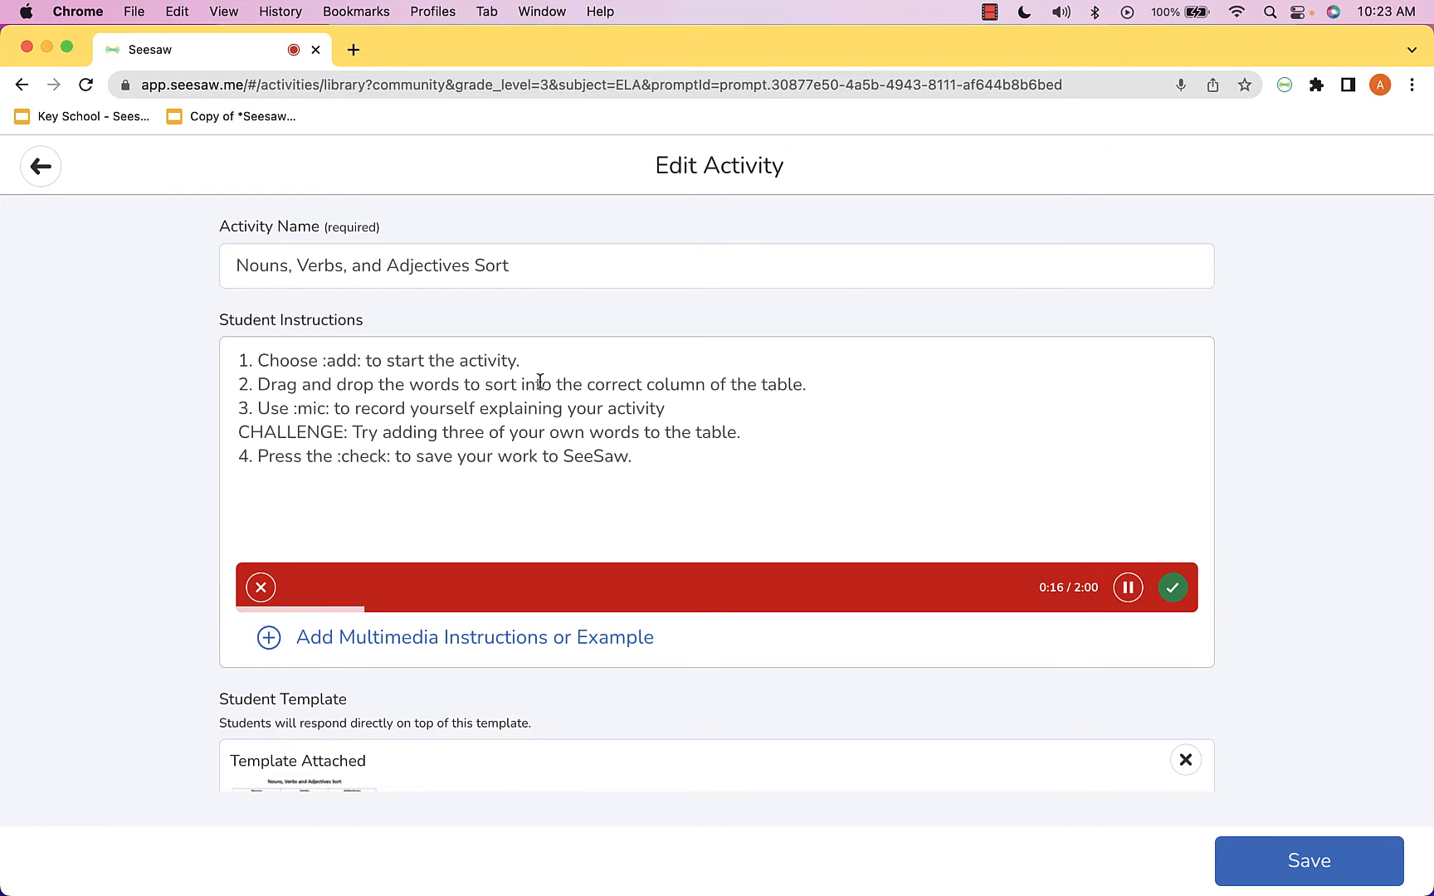
{"action": "left_click", "coordinate": [1173, 589]}
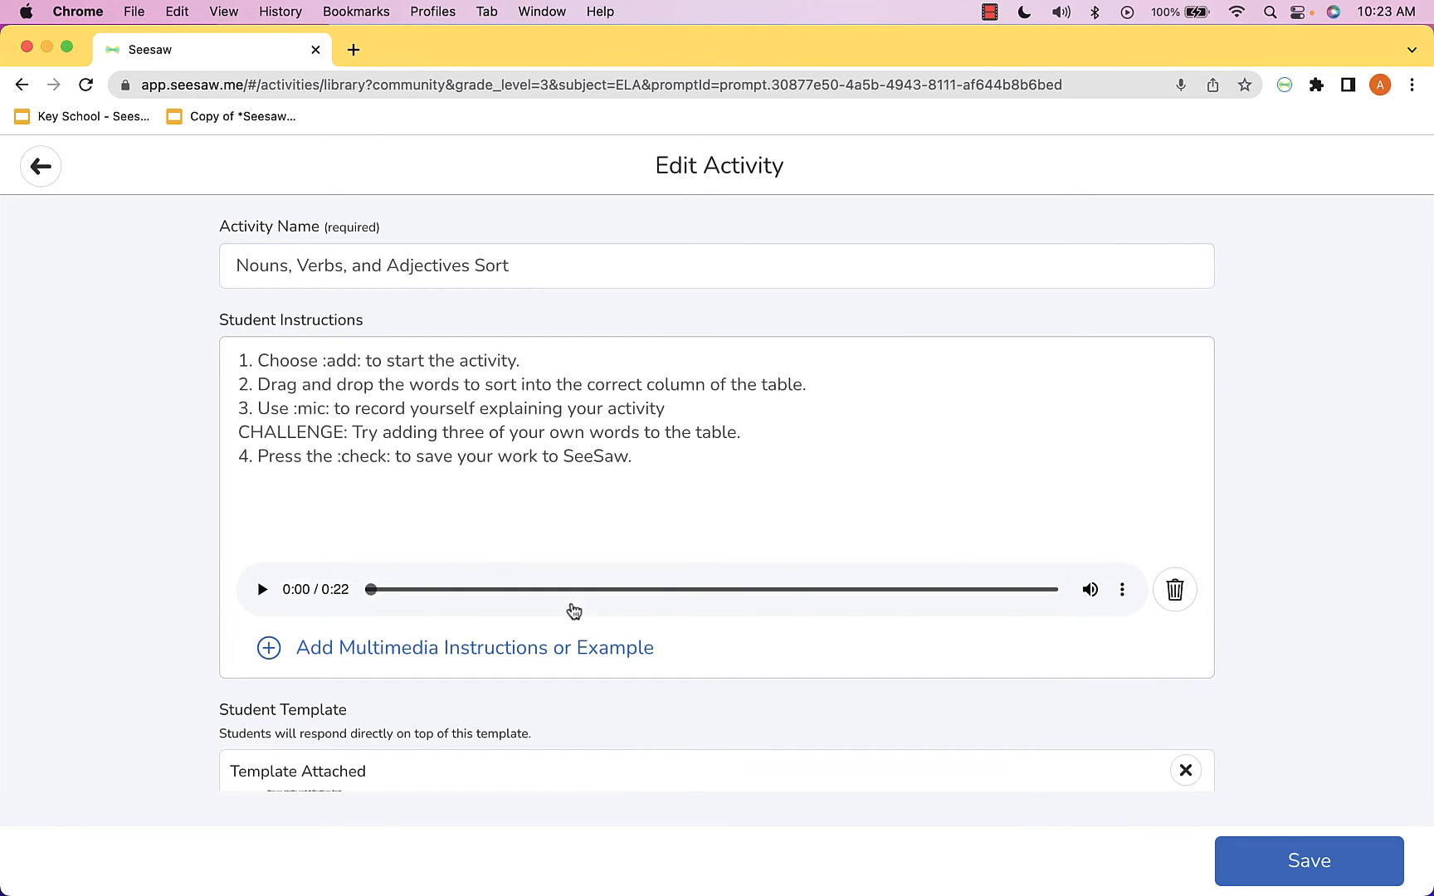
{"action": "left_click", "coordinate": [261, 589]}
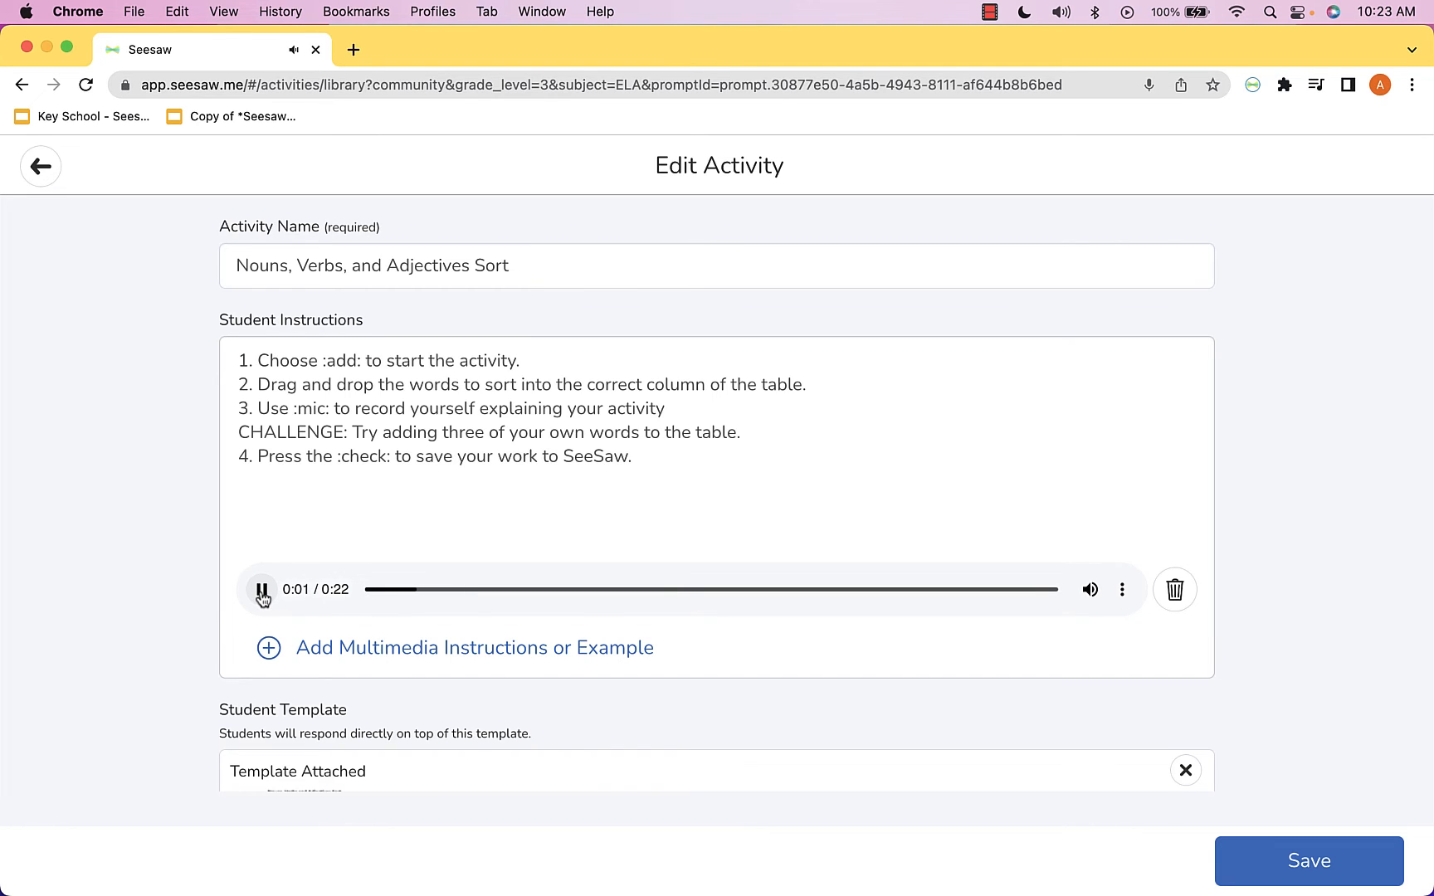
{"action": "left_click", "coordinate": [261, 592]}
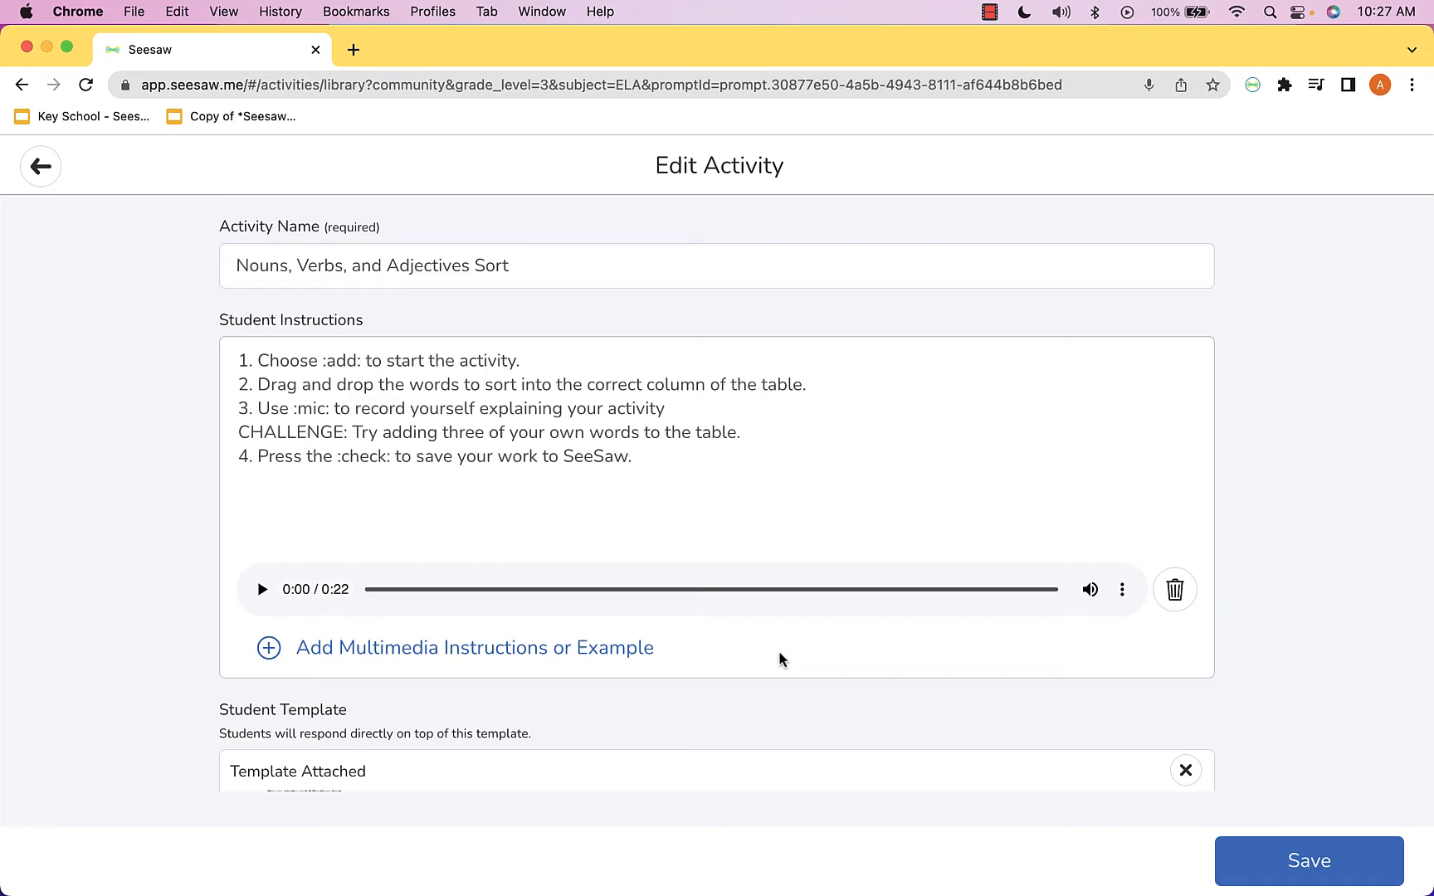
{"action": "scroll", "coordinate": [778, 653], "scroll_direction": "down", "scroll_amount": 2}
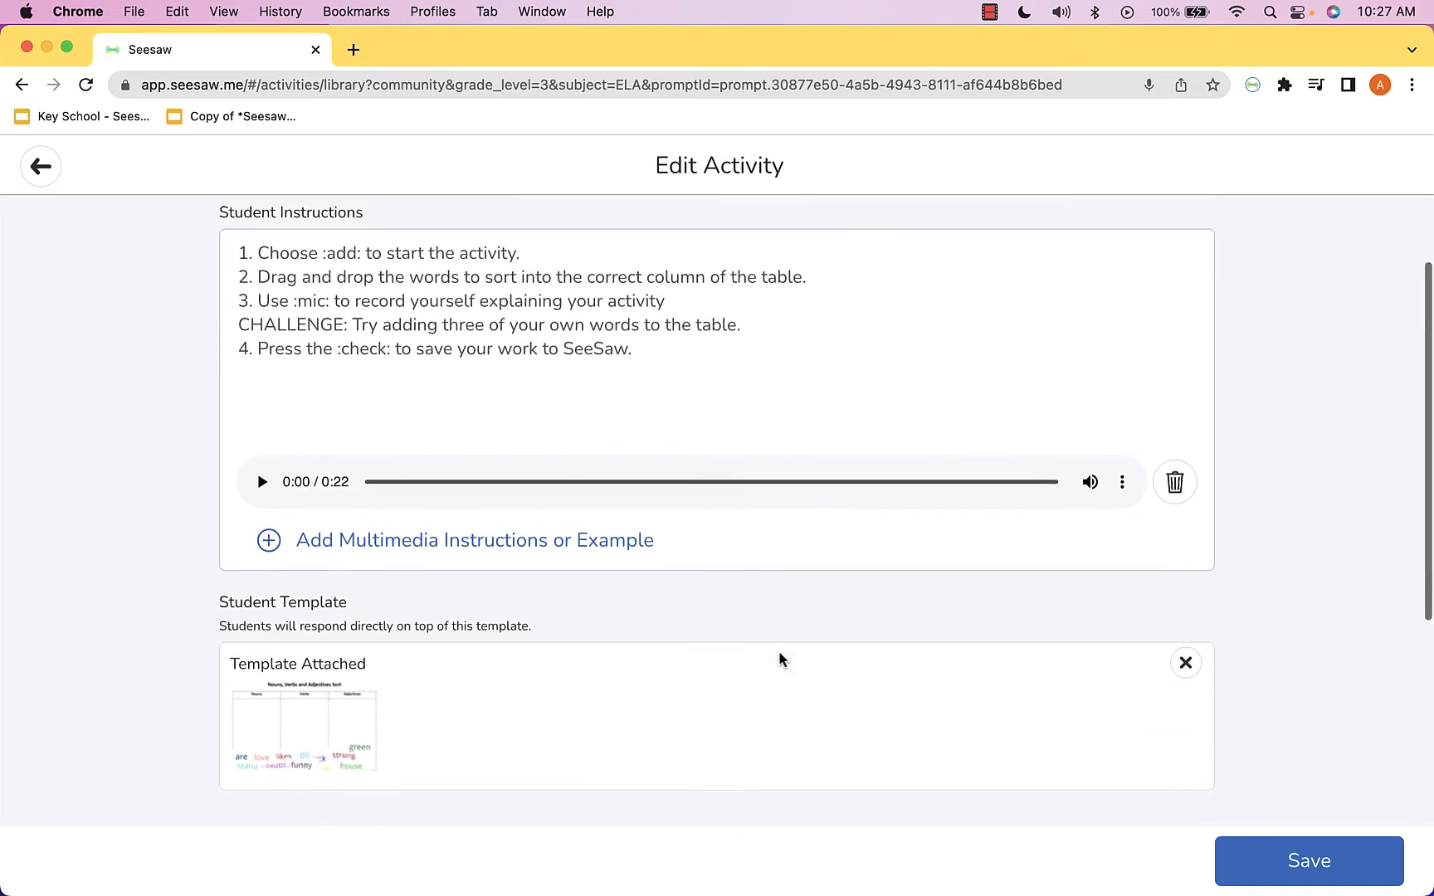
{"action": "scroll", "coordinate": [778, 655], "scroll_direction": "down", "scroll_amount": 4}
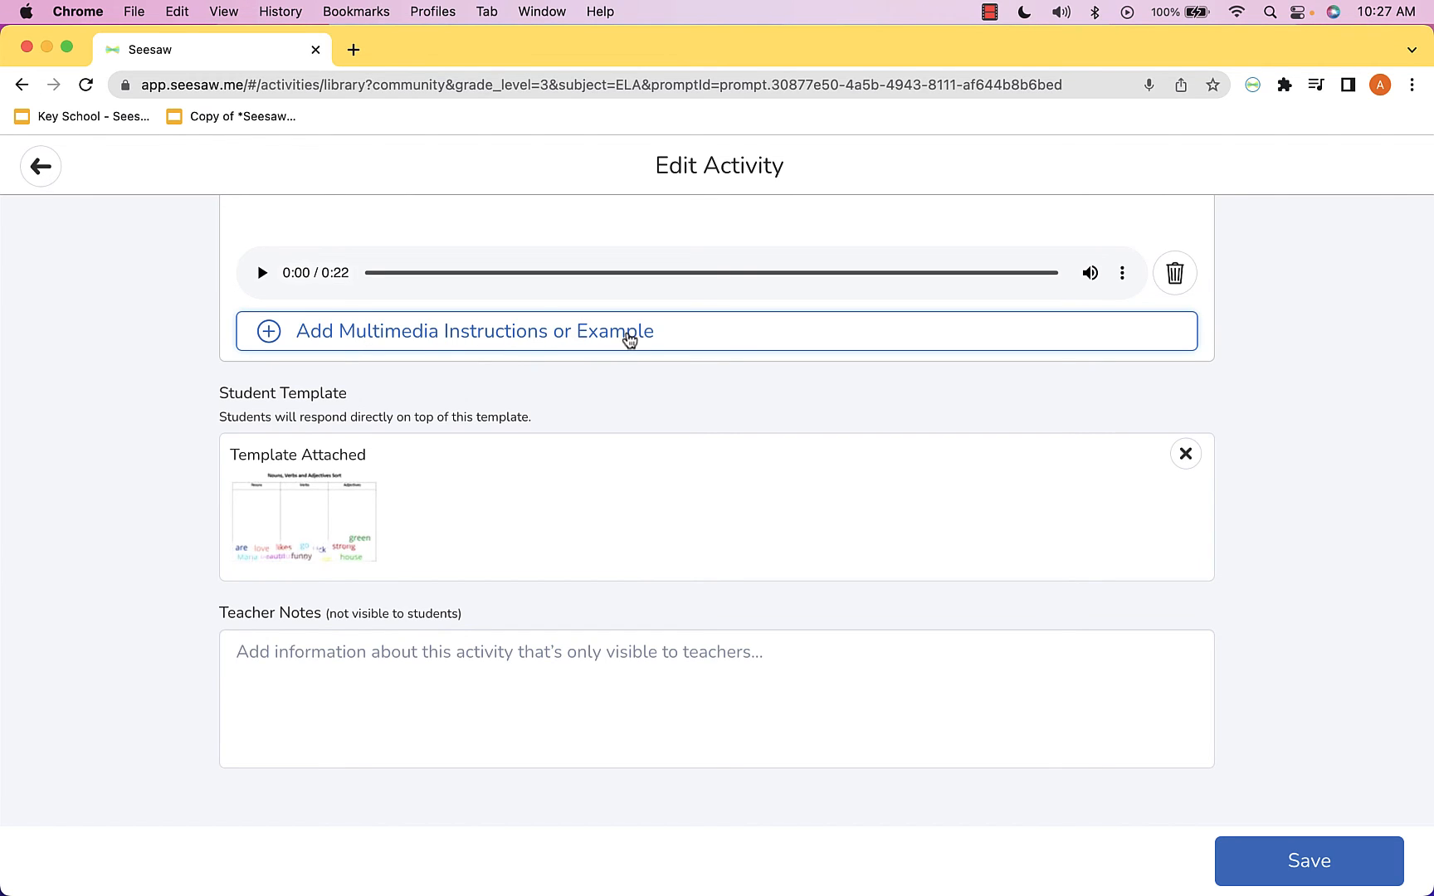
{"action": "left_click", "coordinate": [520, 336]}
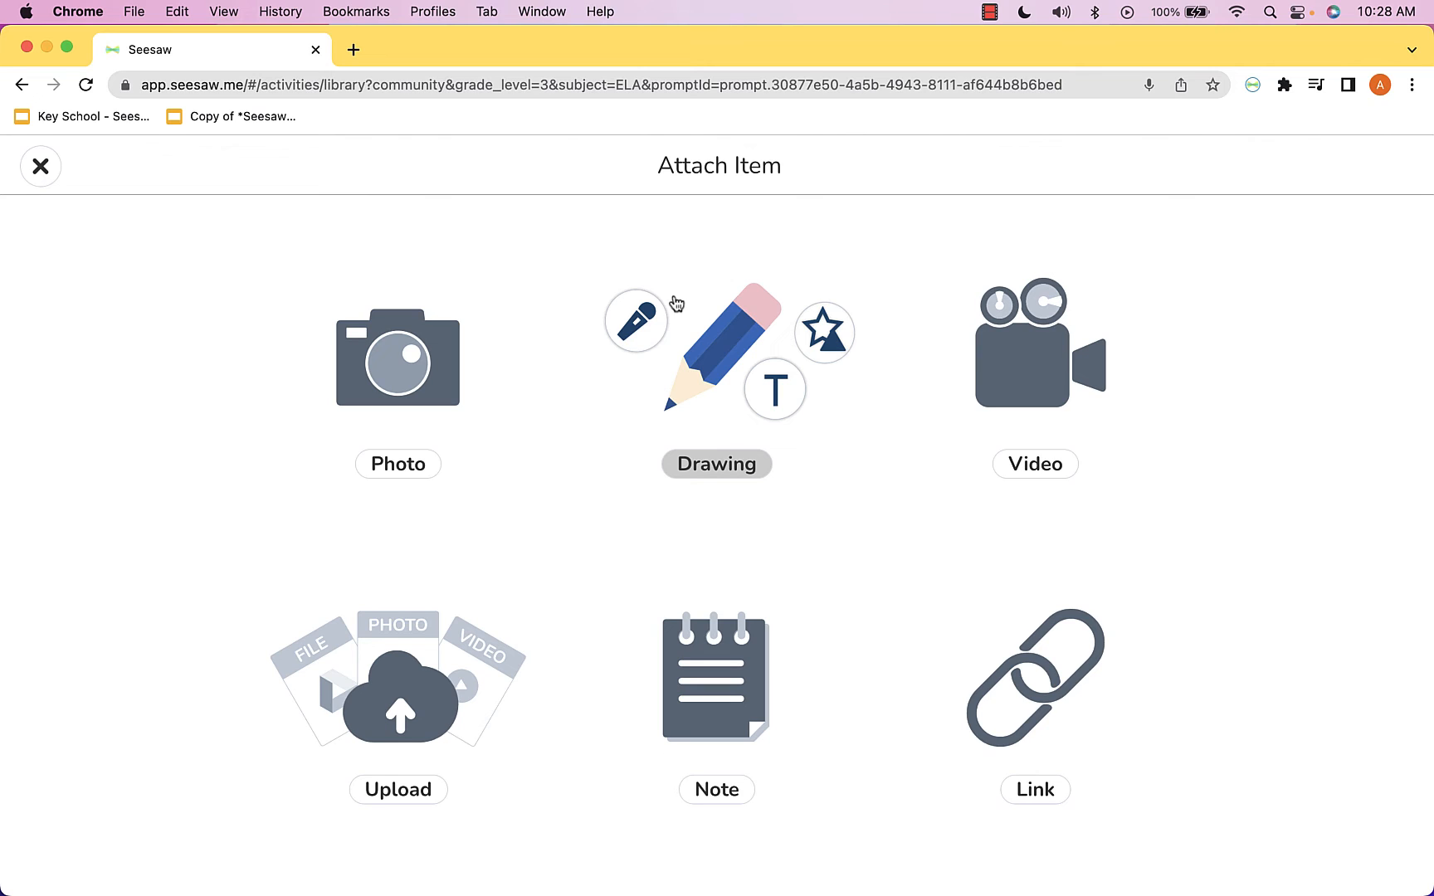
{"action": "left_click", "coordinate": [710, 356]}
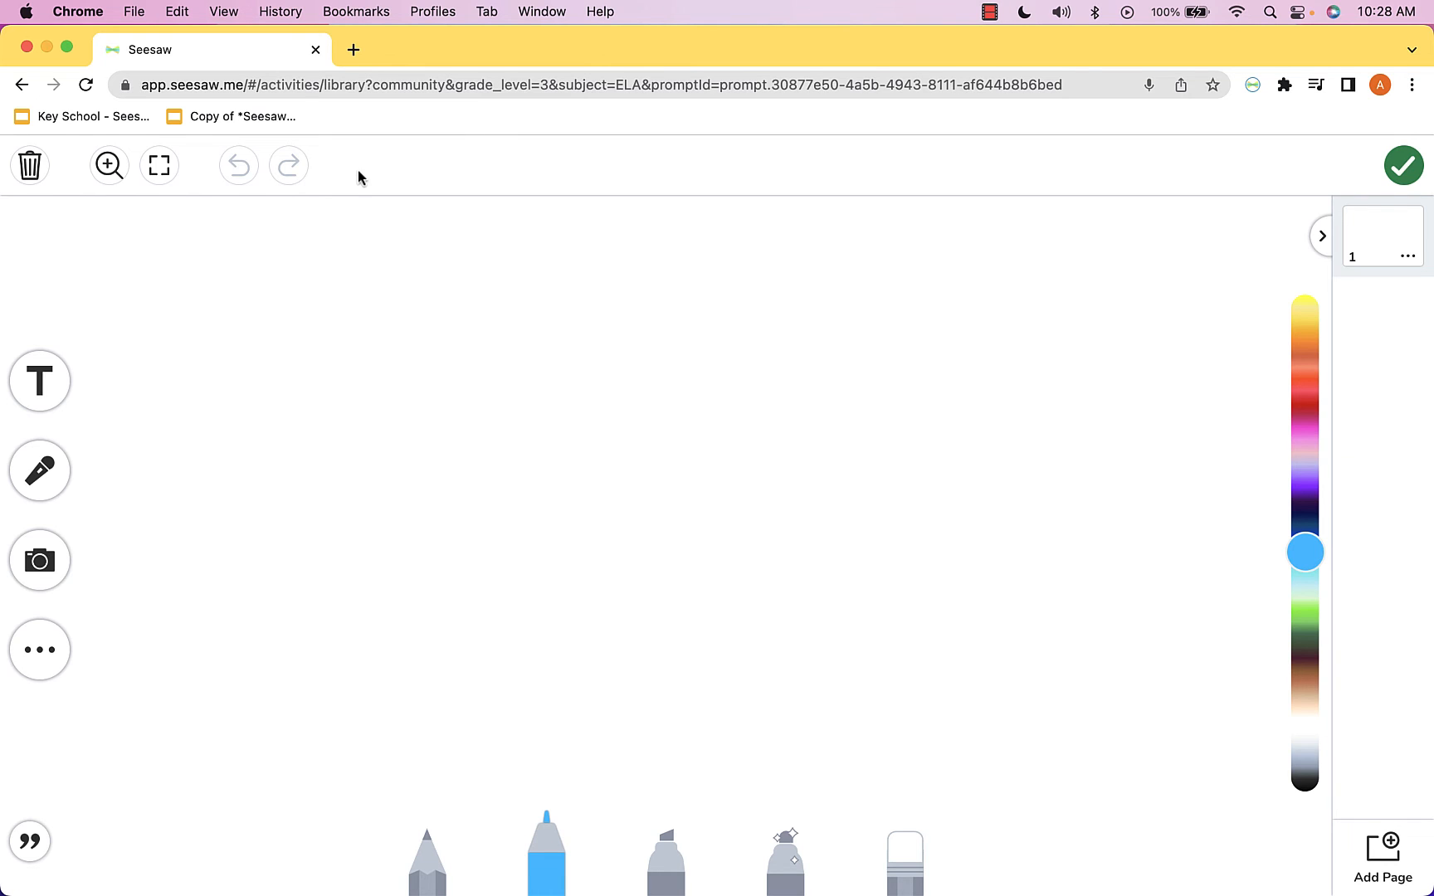
{"action": "left_click", "coordinate": [29, 166]}
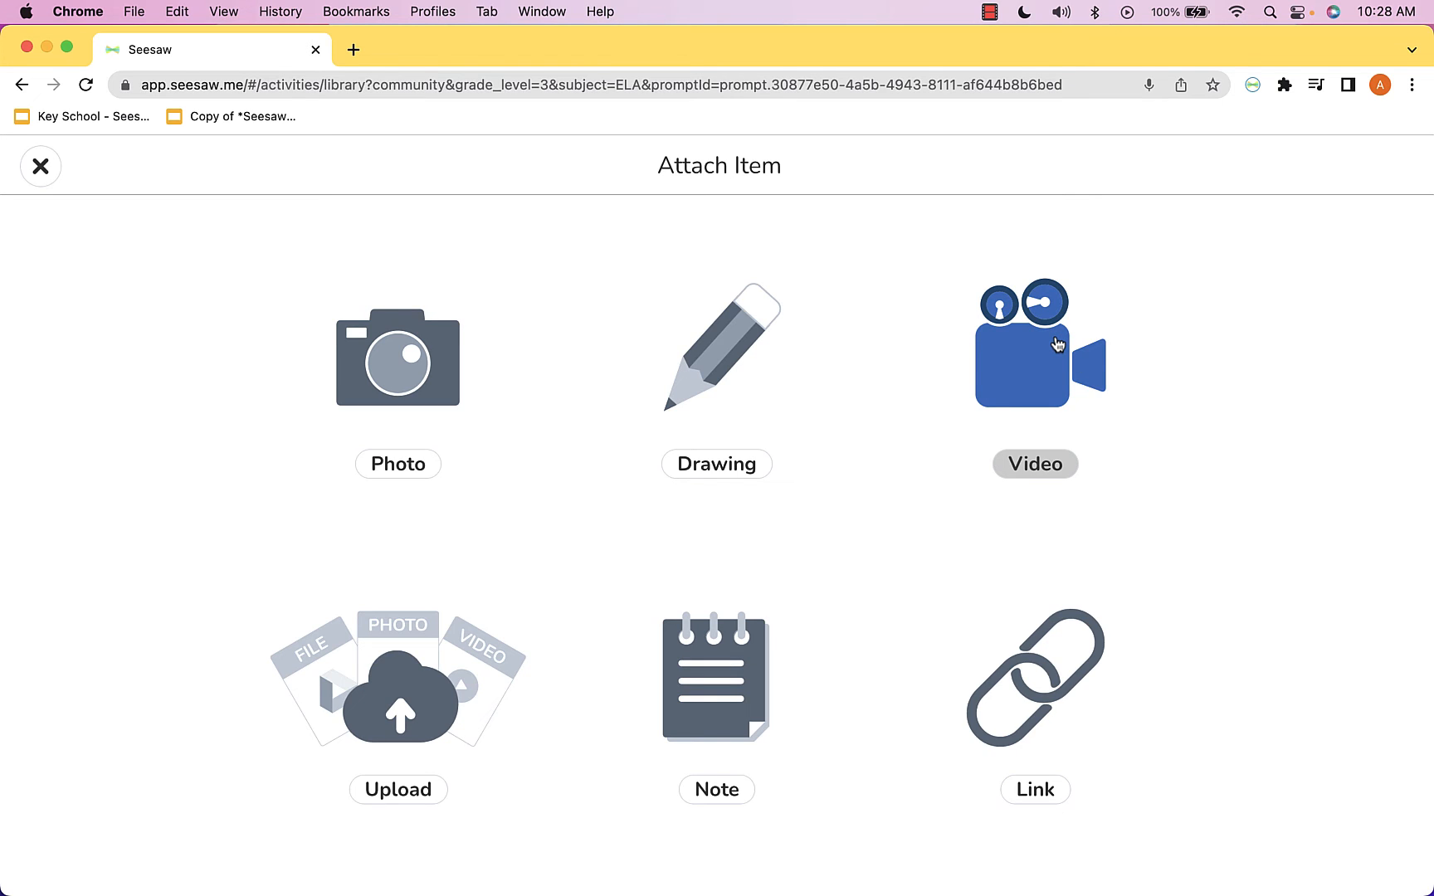
{"action": "left_click", "coordinate": [42, 163]}
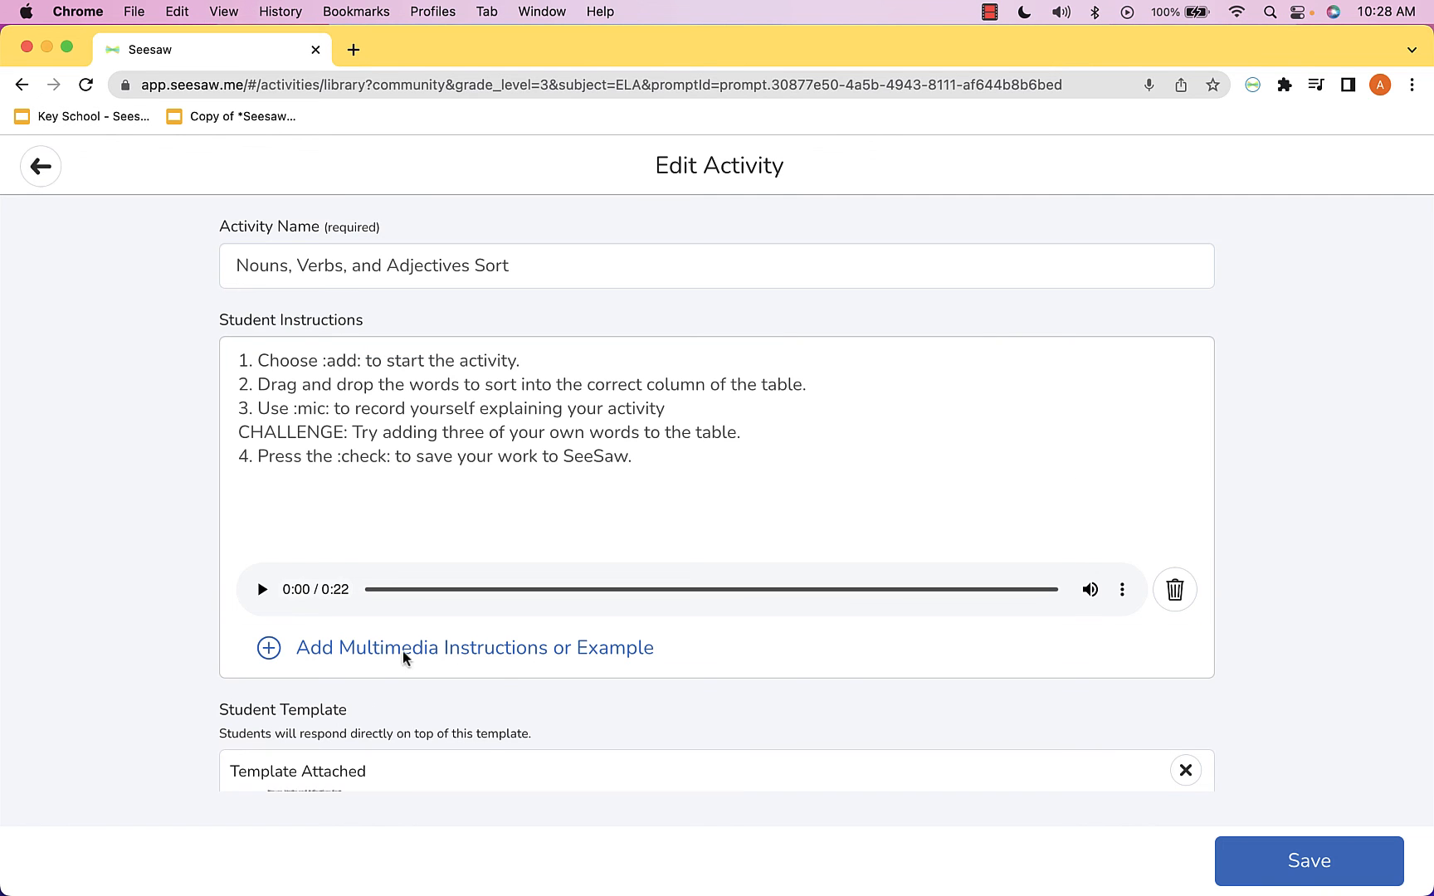
- Open the attached student template for editing and move the word "love" into the Verbs column
{"action": "scroll", "coordinate": [523, 664], "scroll_direction": "down", "scroll_amount": 5}
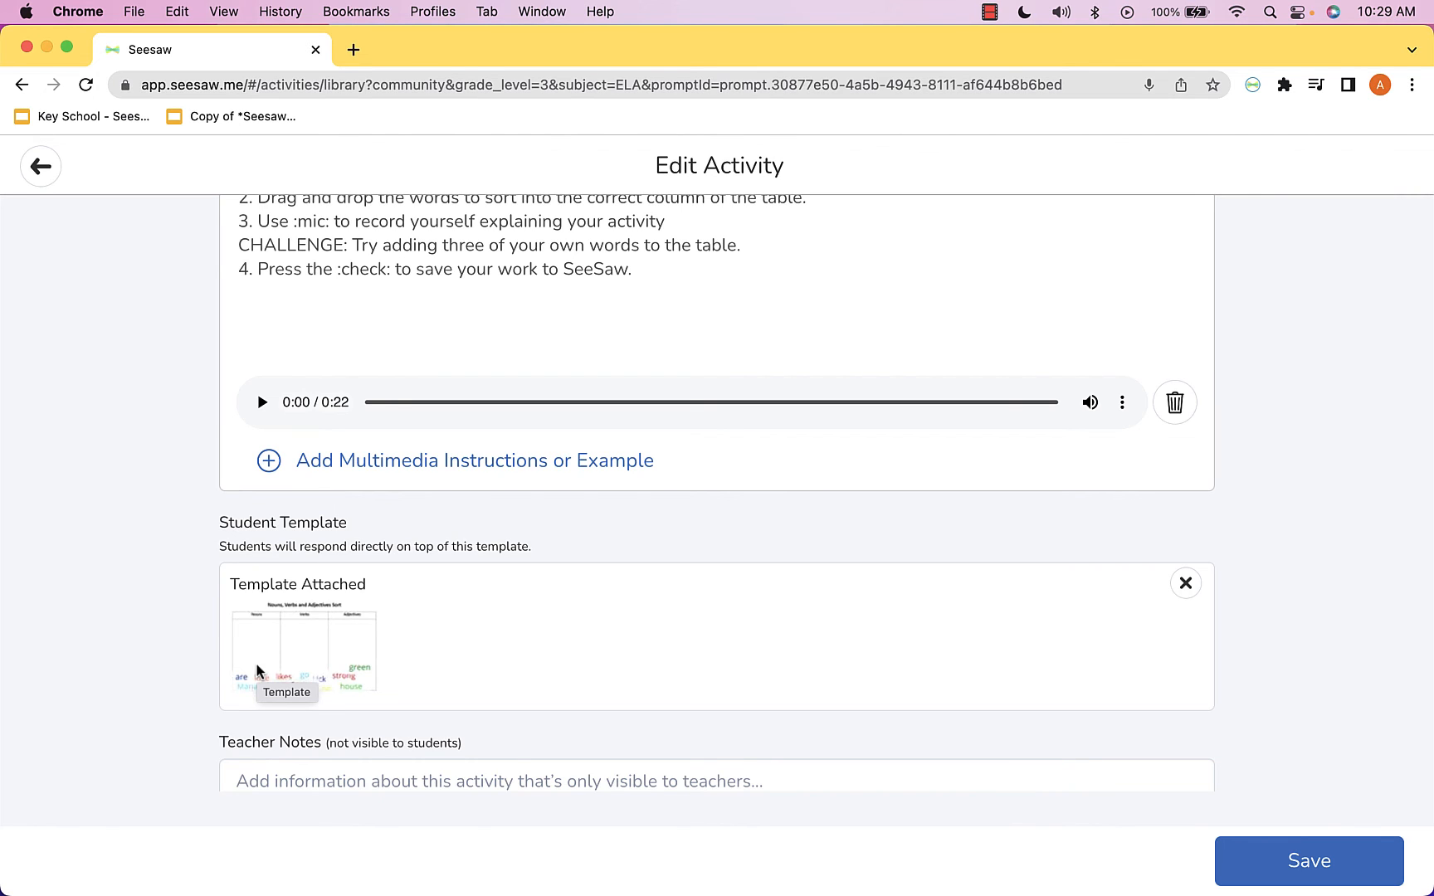
{"action": "left_click", "coordinate": [345, 638]}
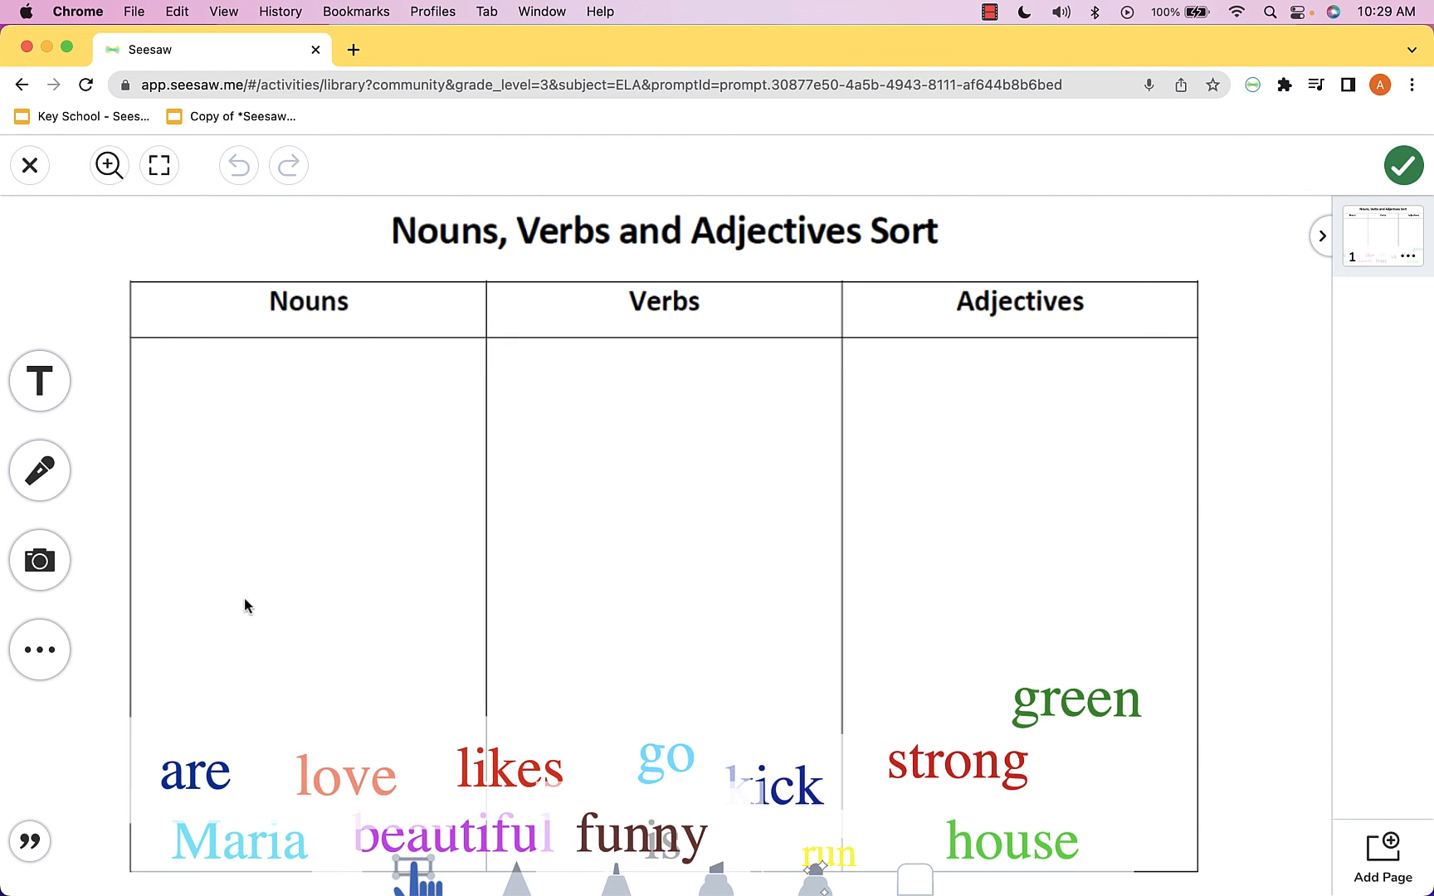
{"action": "left_click", "coordinate": [349, 782]}
{"action": "left_click_drag", "start_coordinate": [349, 781], "coordinate": [598, 419]}
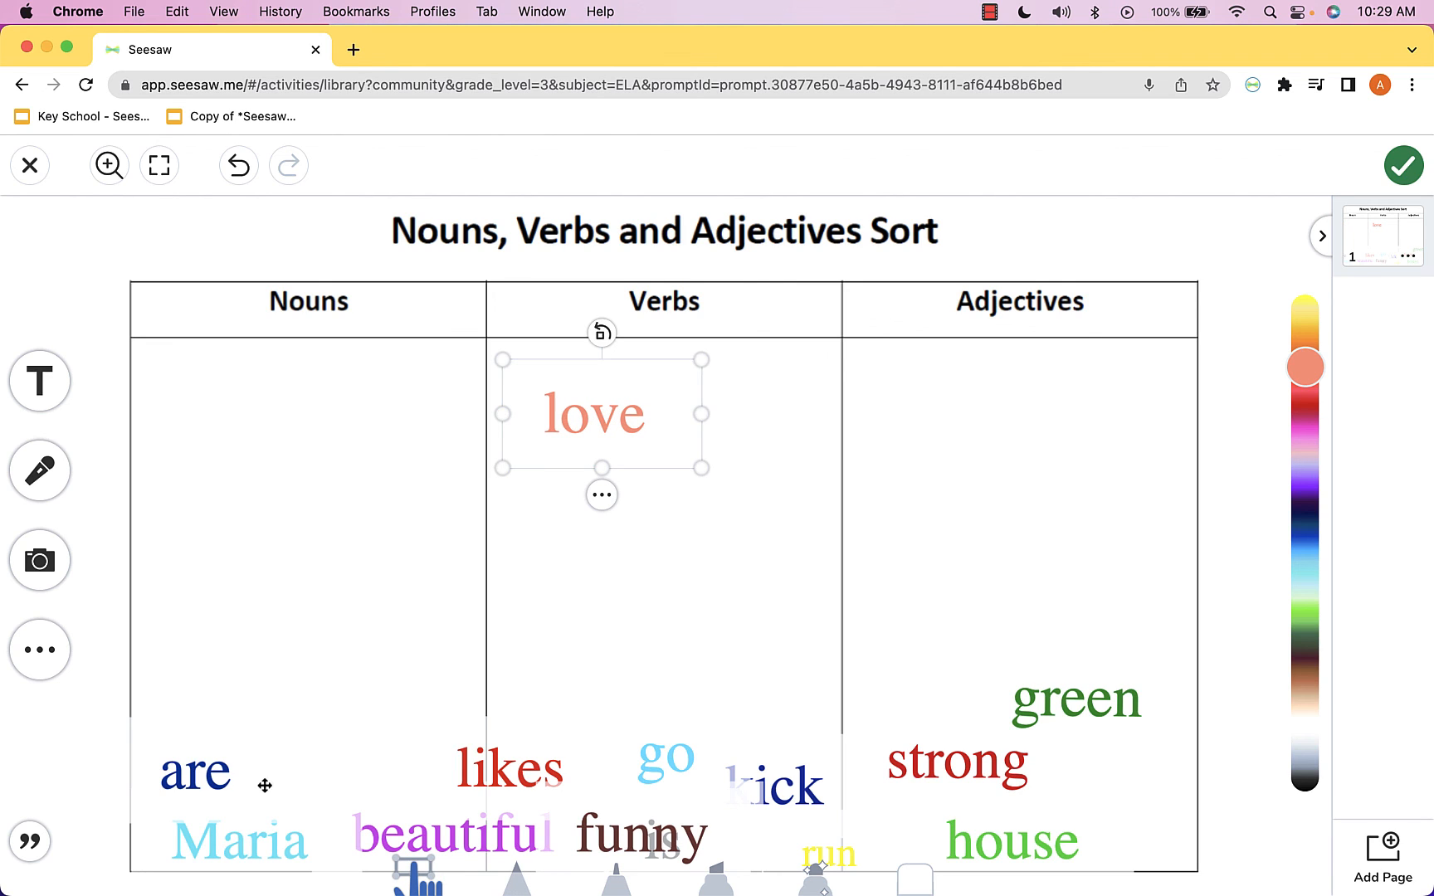
- Move the word "likes" into the Nouns column and on to the Verbs column, and delete it from the template
{"action": "left_click_drag", "start_coordinate": [500, 777], "coordinate": [209, 404]}
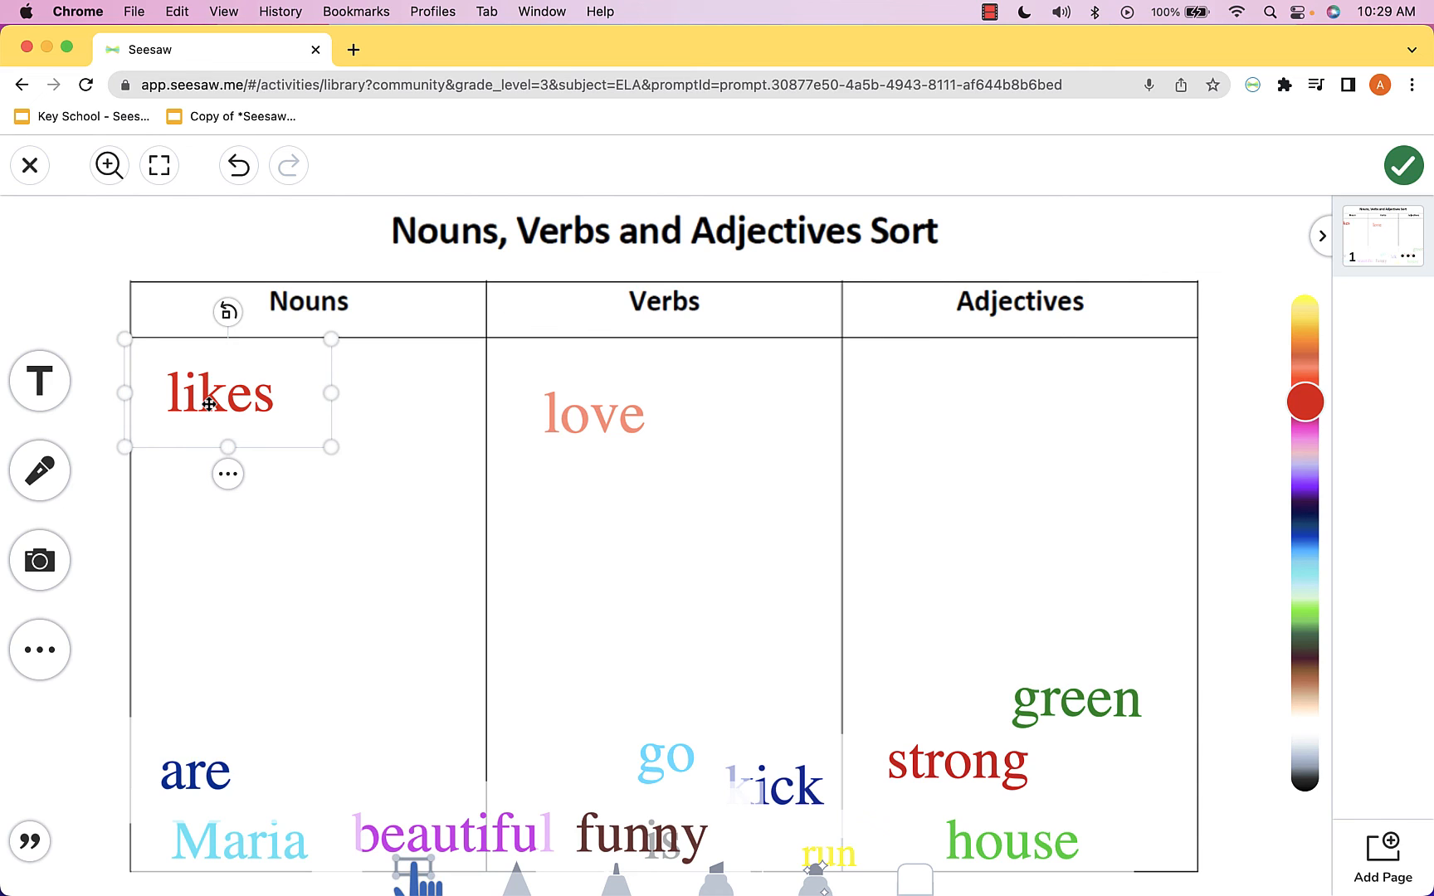
{"action": "left_click_drag", "start_coordinate": [209, 404], "coordinate": [744, 495]}
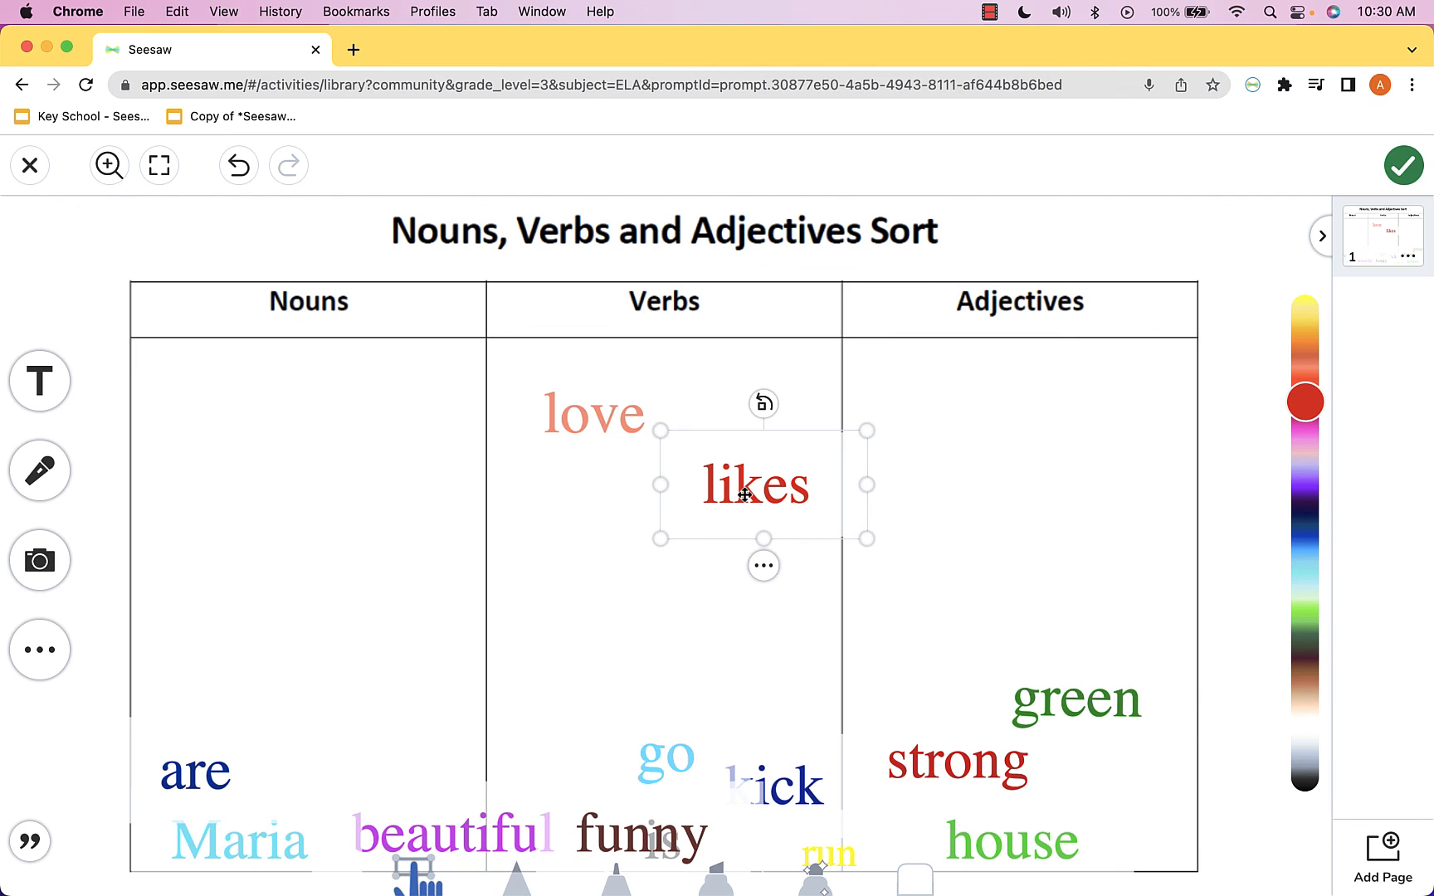
{"action": "left_click_drag", "start_coordinate": [744, 494], "coordinate": [691, 522]}
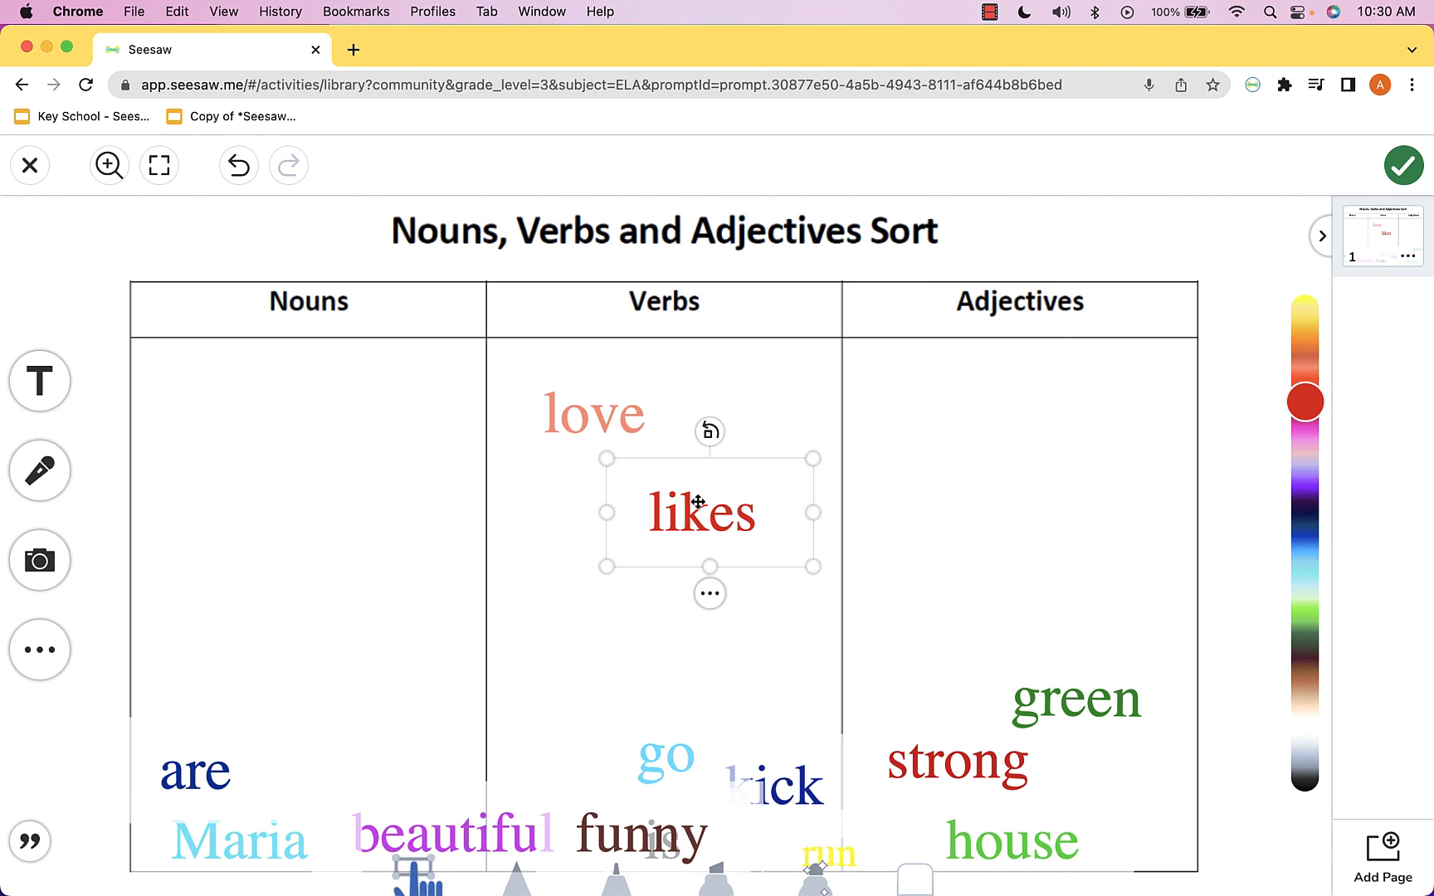
{"action": "left_click", "coordinate": [711, 594]}
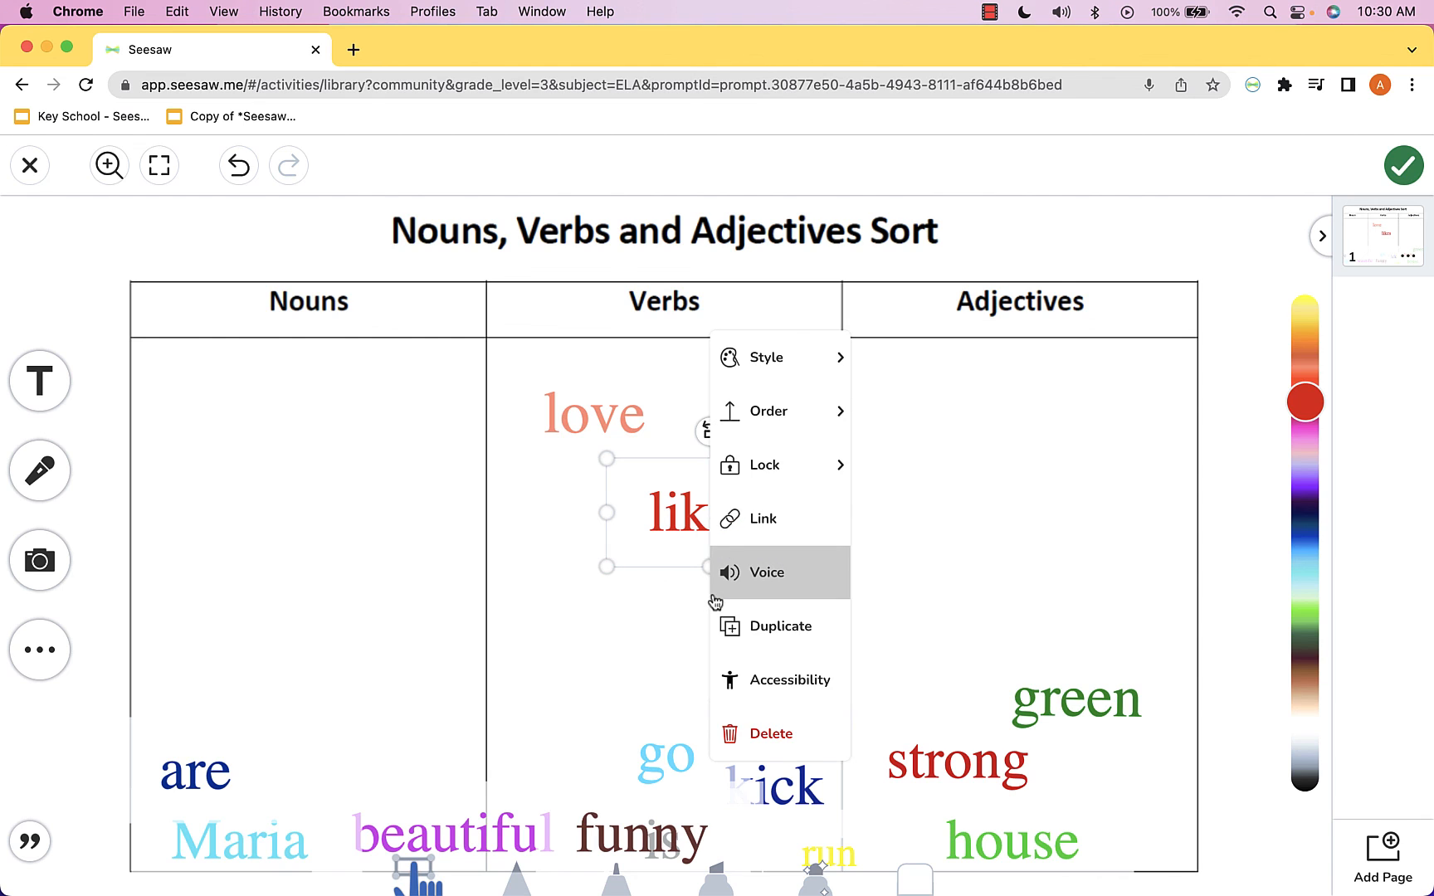
{"action": "left_click", "coordinate": [757, 732]}
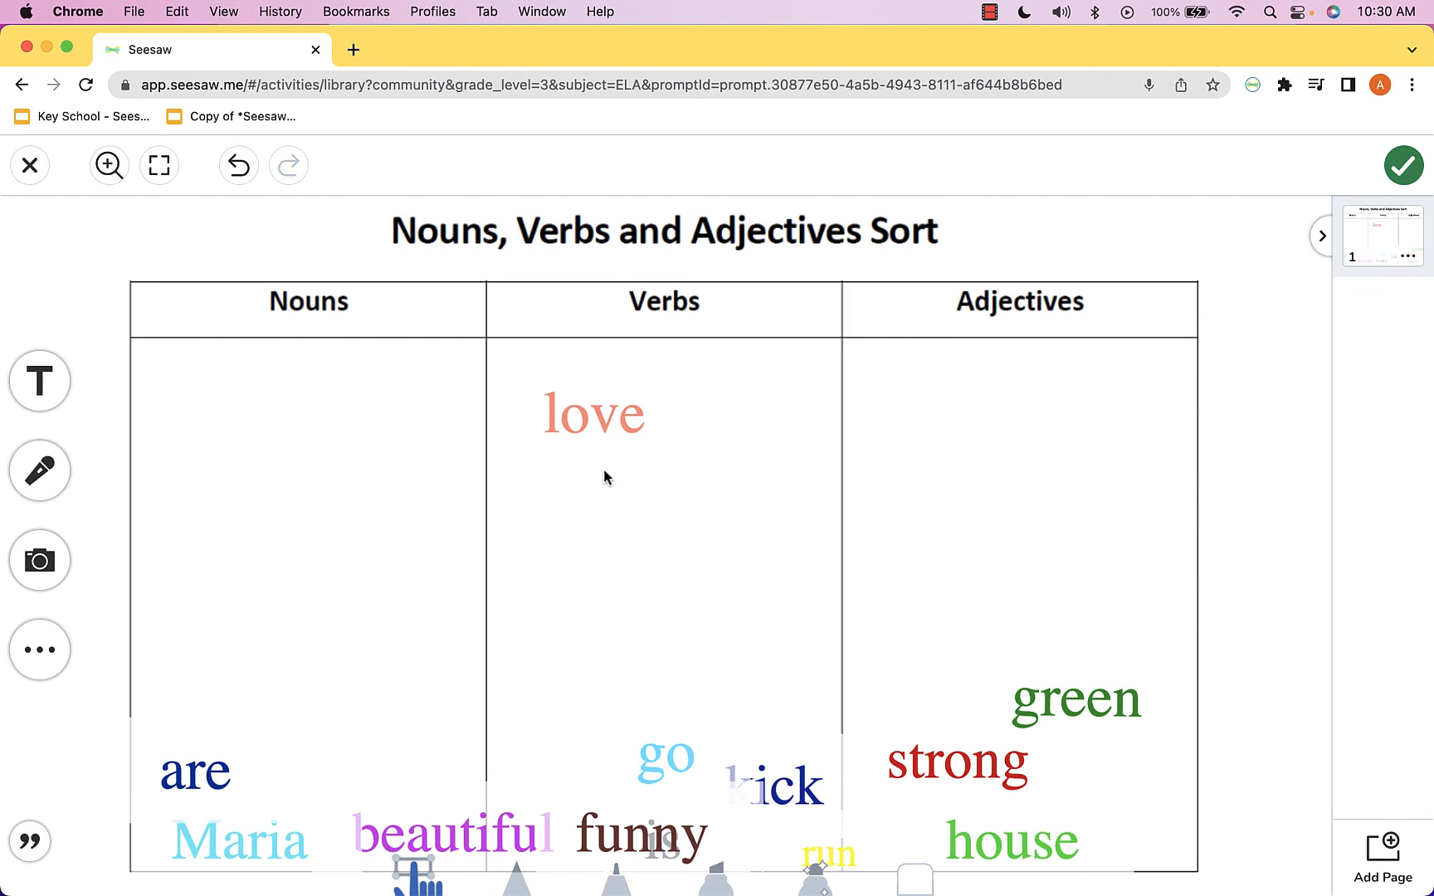
- Return the word "love" to its place beside "are" below the table and save the template
{"action": "left_click", "coordinate": [576, 412]}
{"action": "left_click_drag", "start_coordinate": [576, 412], "coordinate": [335, 767]}
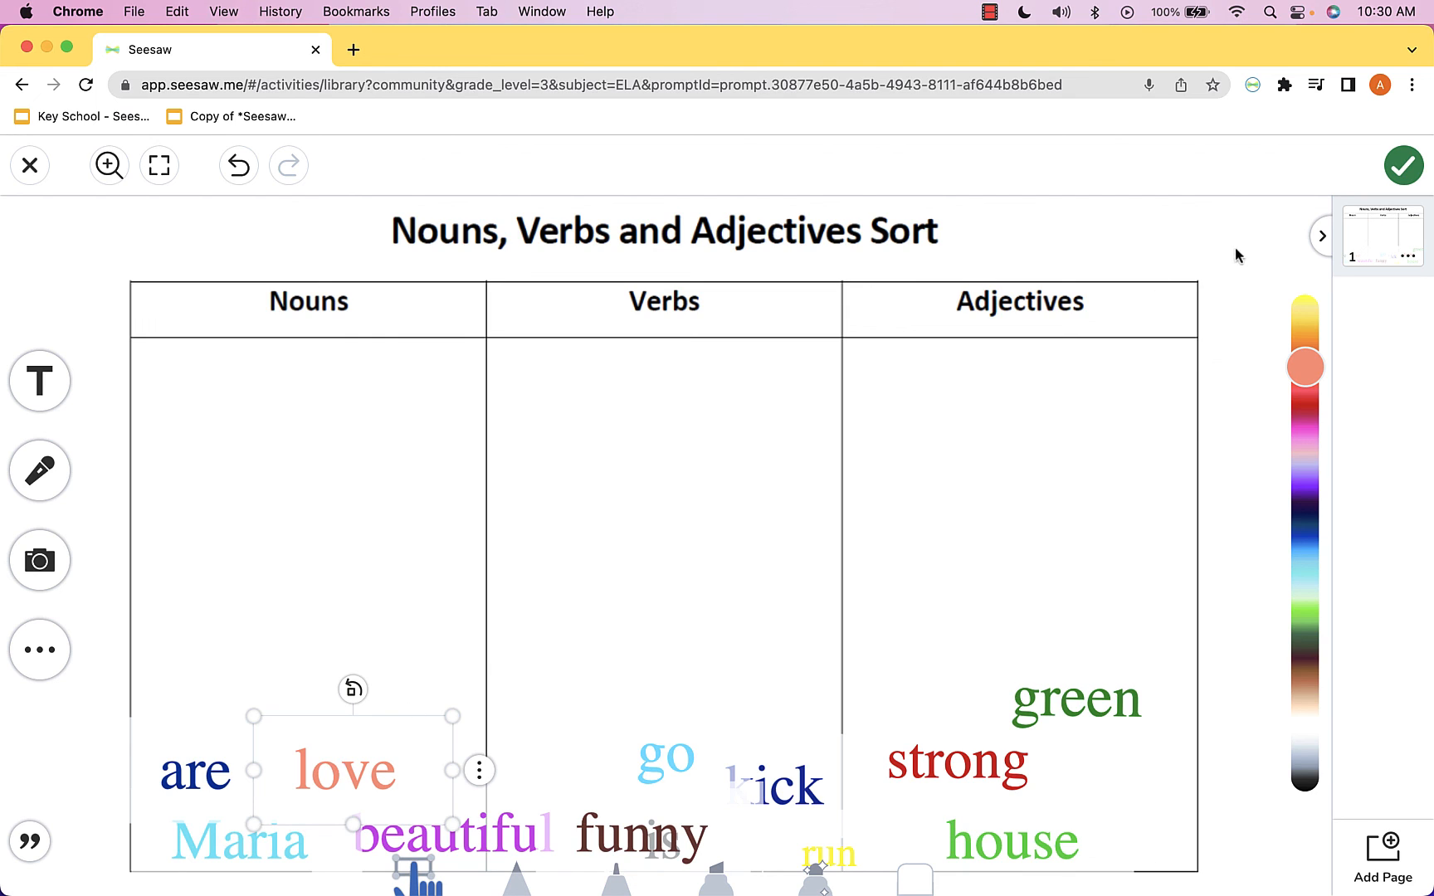
{"action": "left_click", "coordinate": [1412, 167]}
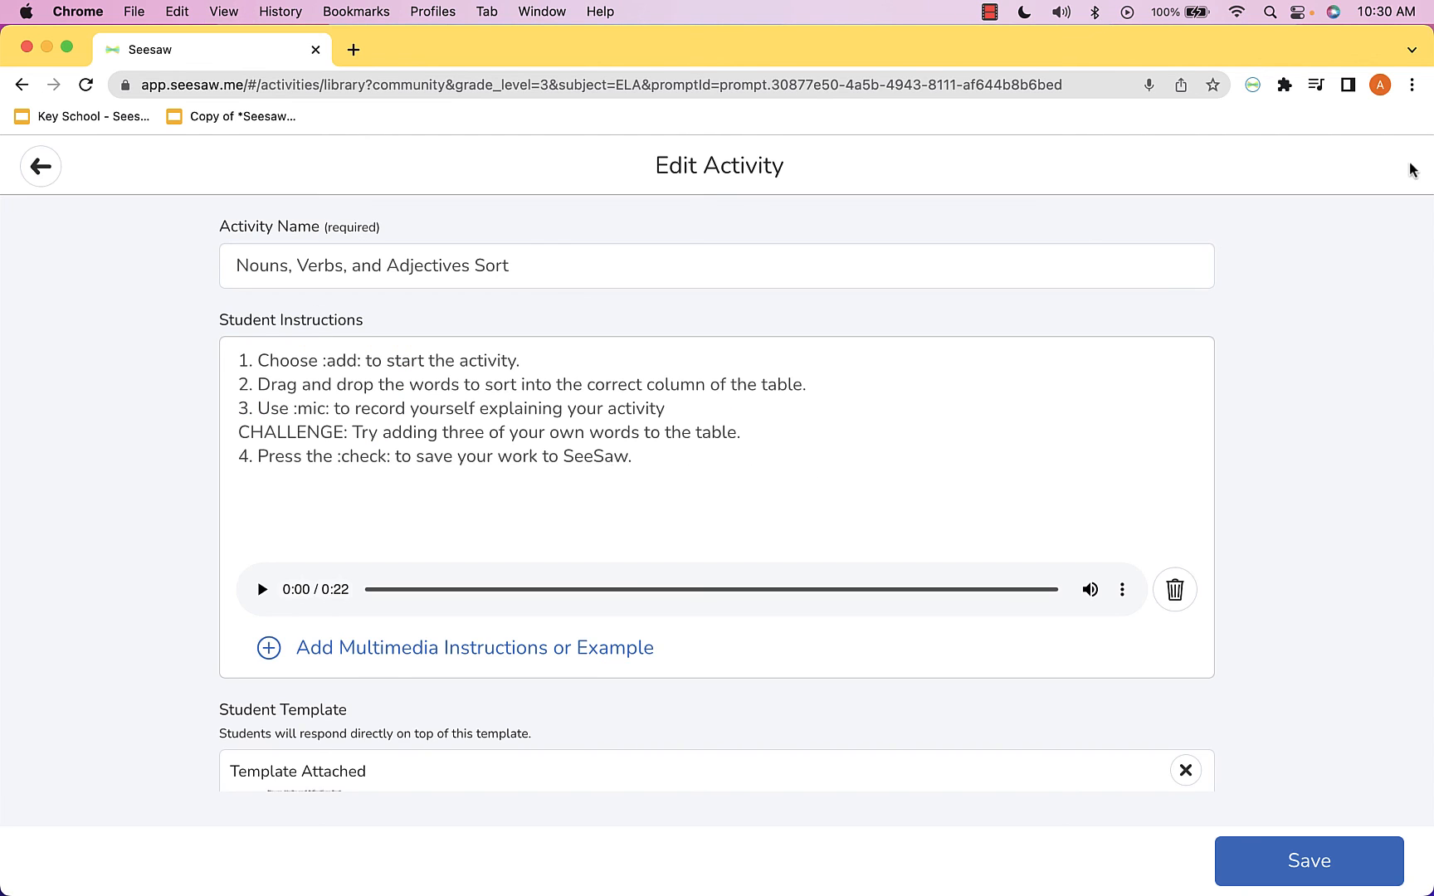
- Check the template preview and the Teacher Notes field, and save the edited activity
{"action": "scroll", "coordinate": [734, 639], "scroll_direction": "down", "scroll_amount": 5}
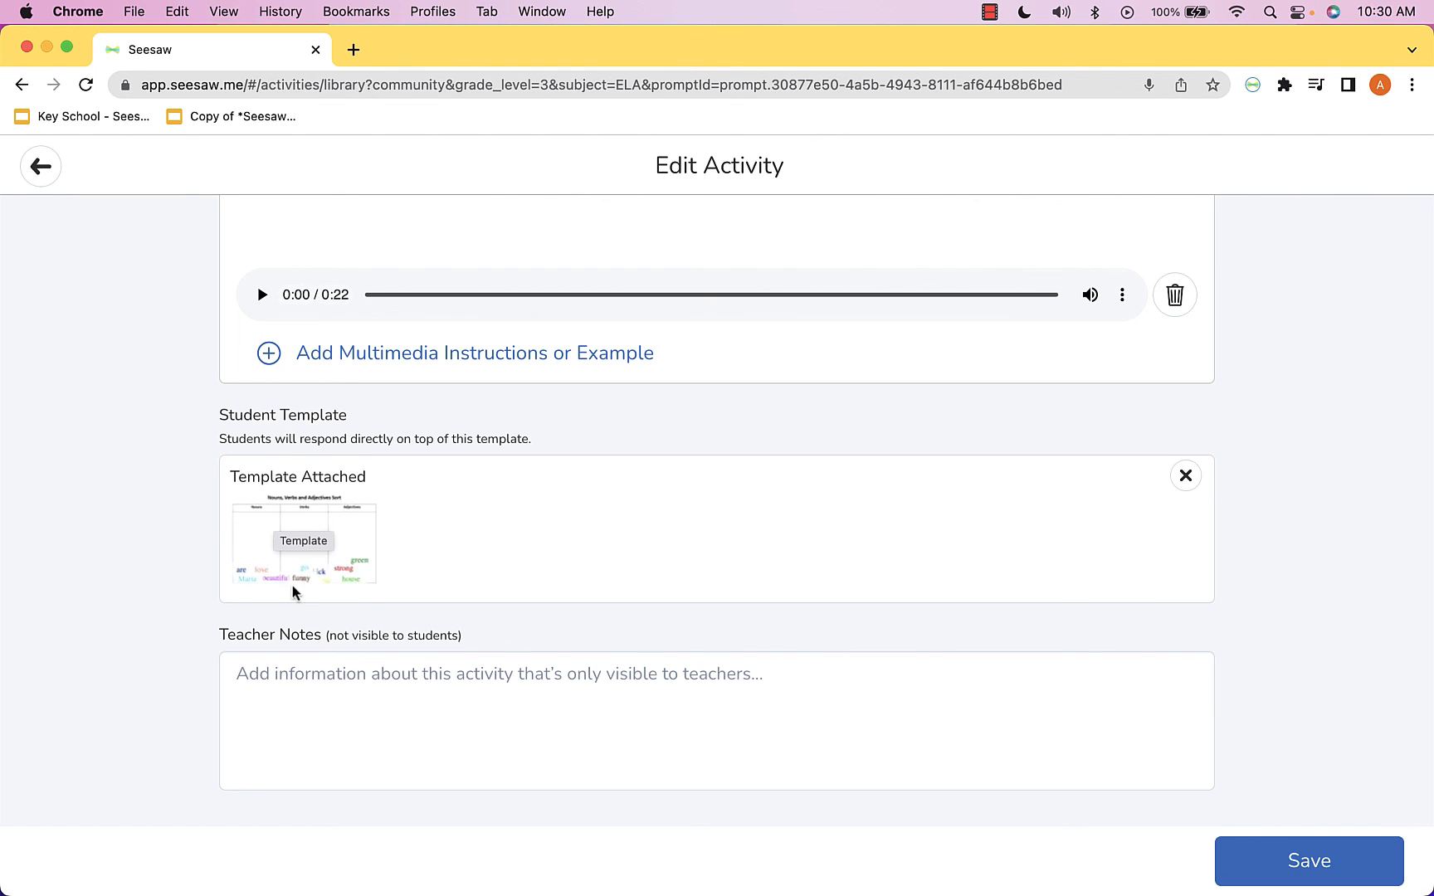
{"action": "scroll", "coordinate": [544, 724], "scroll_direction": "down", "scroll_amount": 2}
{"action": "left_click", "coordinate": [347, 640]}
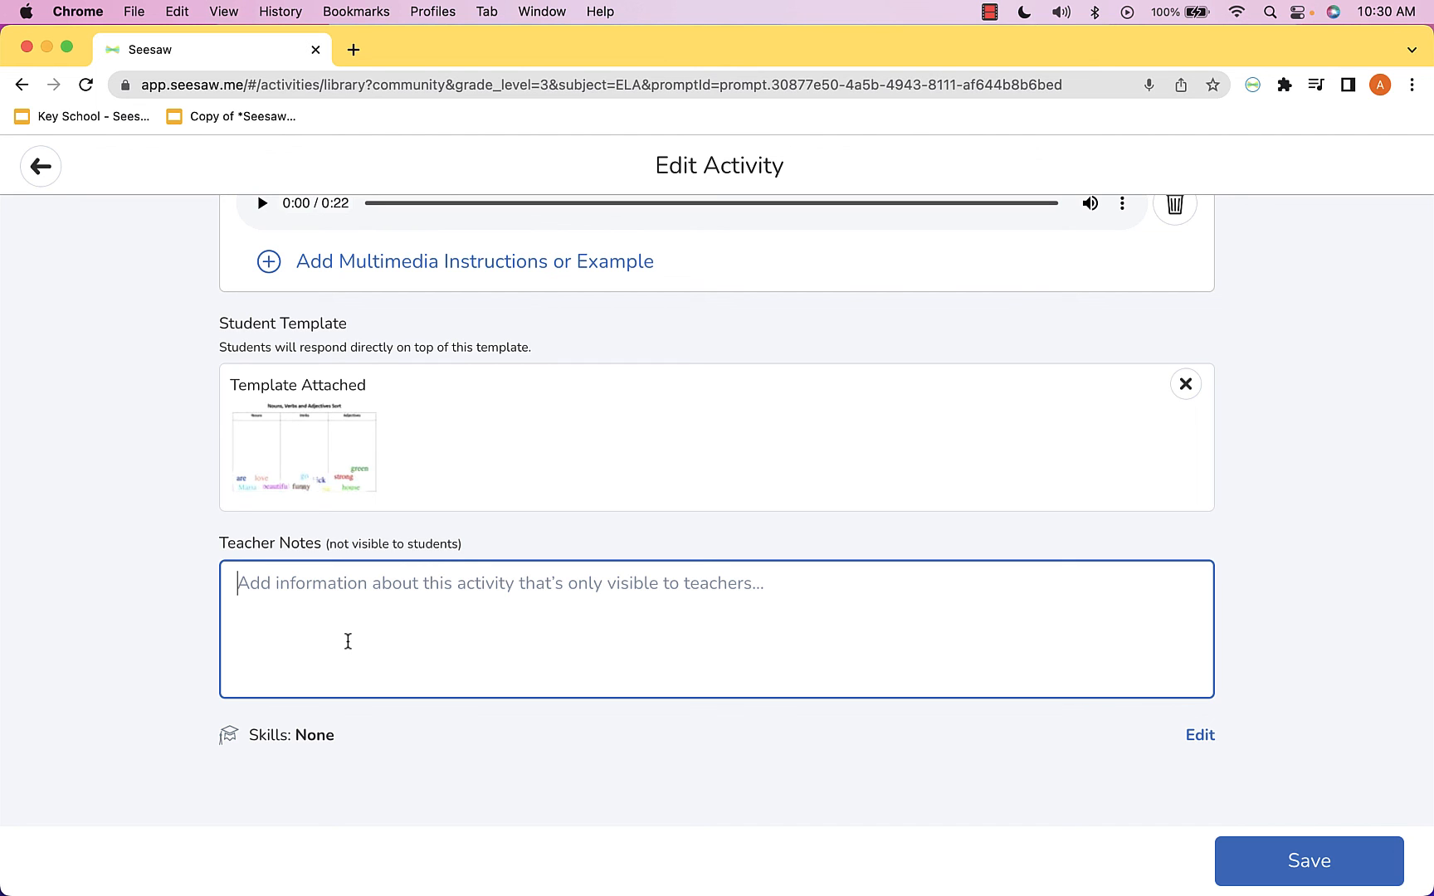
{"action": "scroll", "coordinate": [650, 567], "scroll_direction": "up", "scroll_amount": 5}
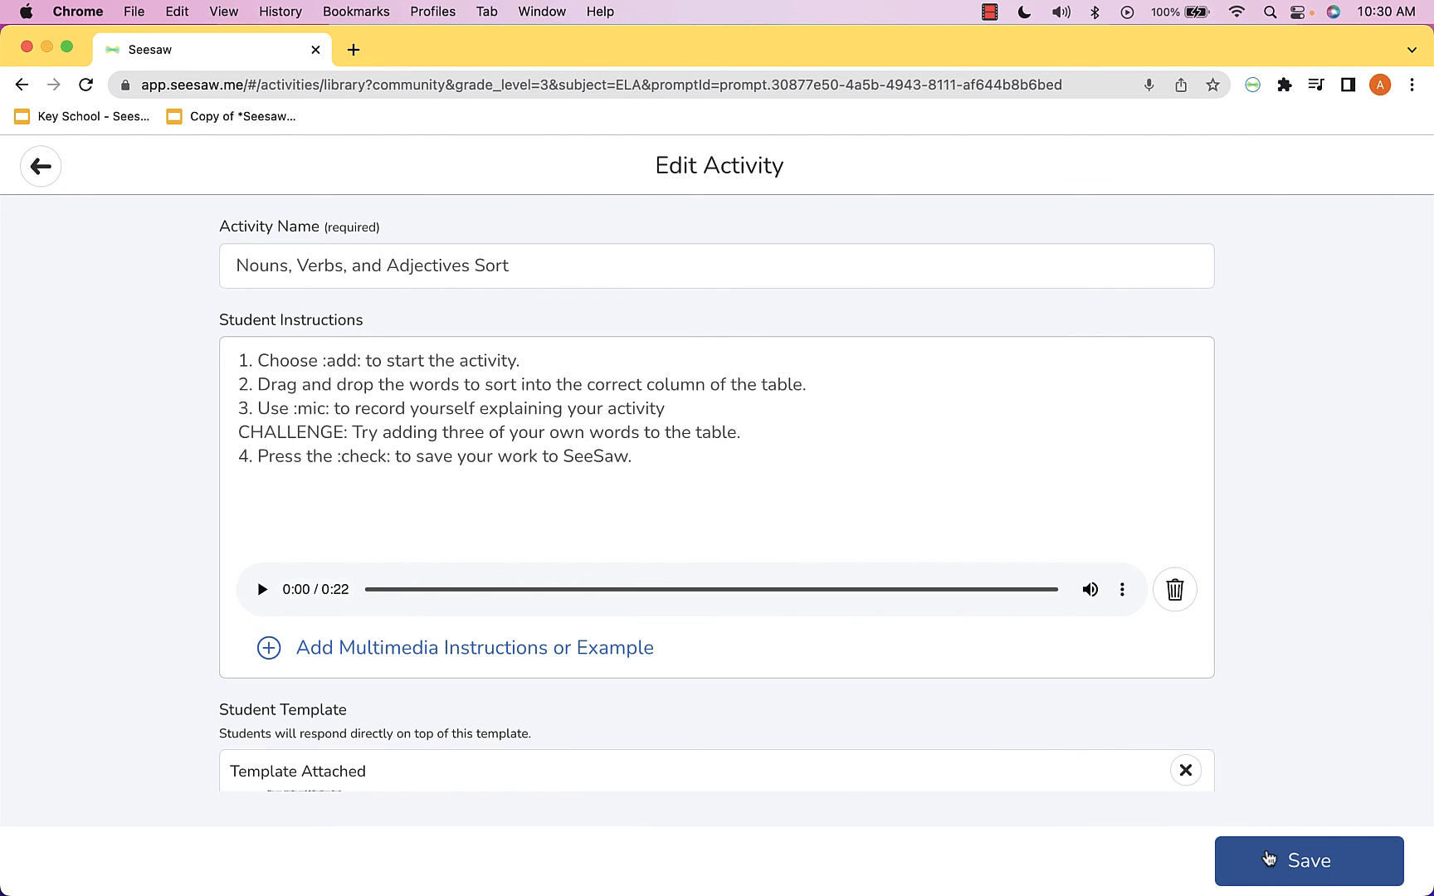
{"action": "left_click", "coordinate": [1309, 863]}
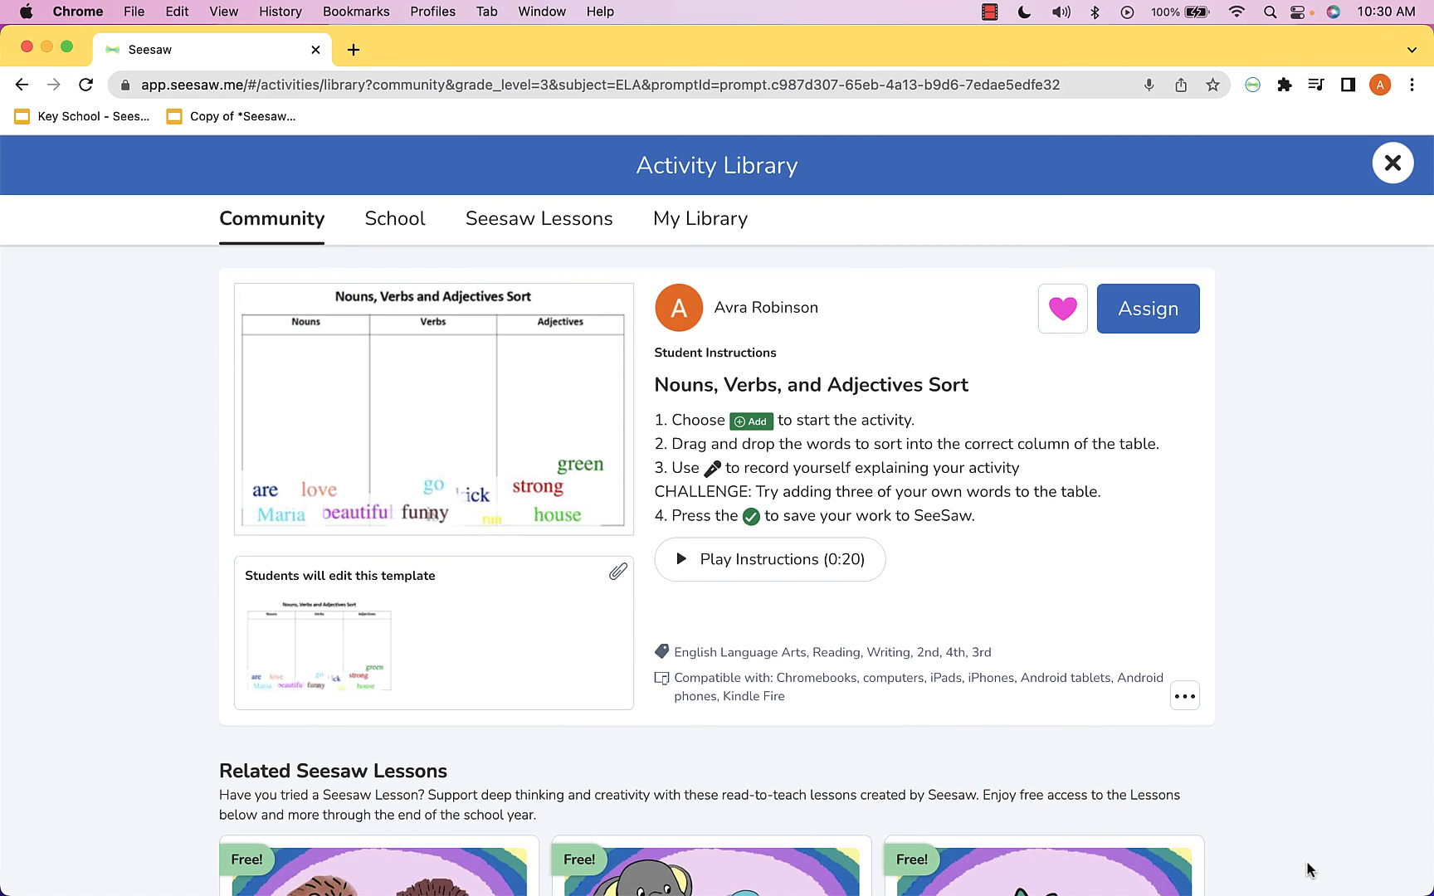